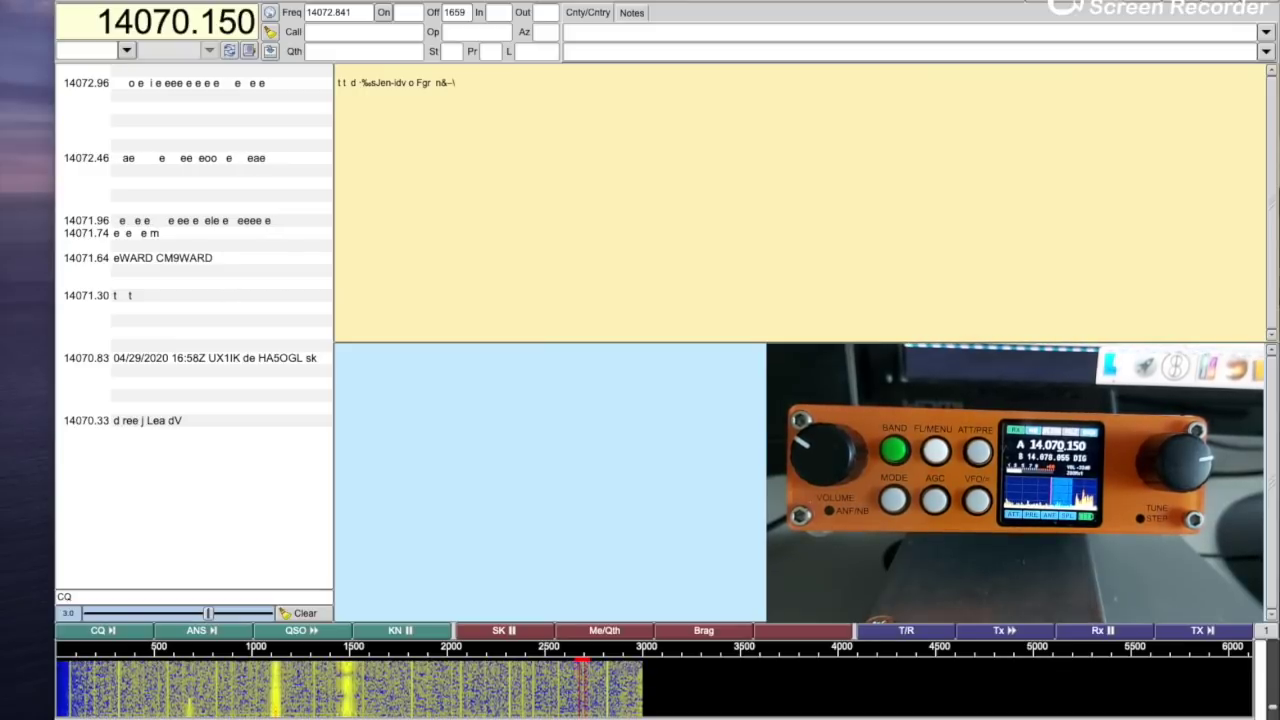
Step: Review fldigi's rig control settings (RigCAT, then Hamlib) and close the configuration
left_click(165, 1)
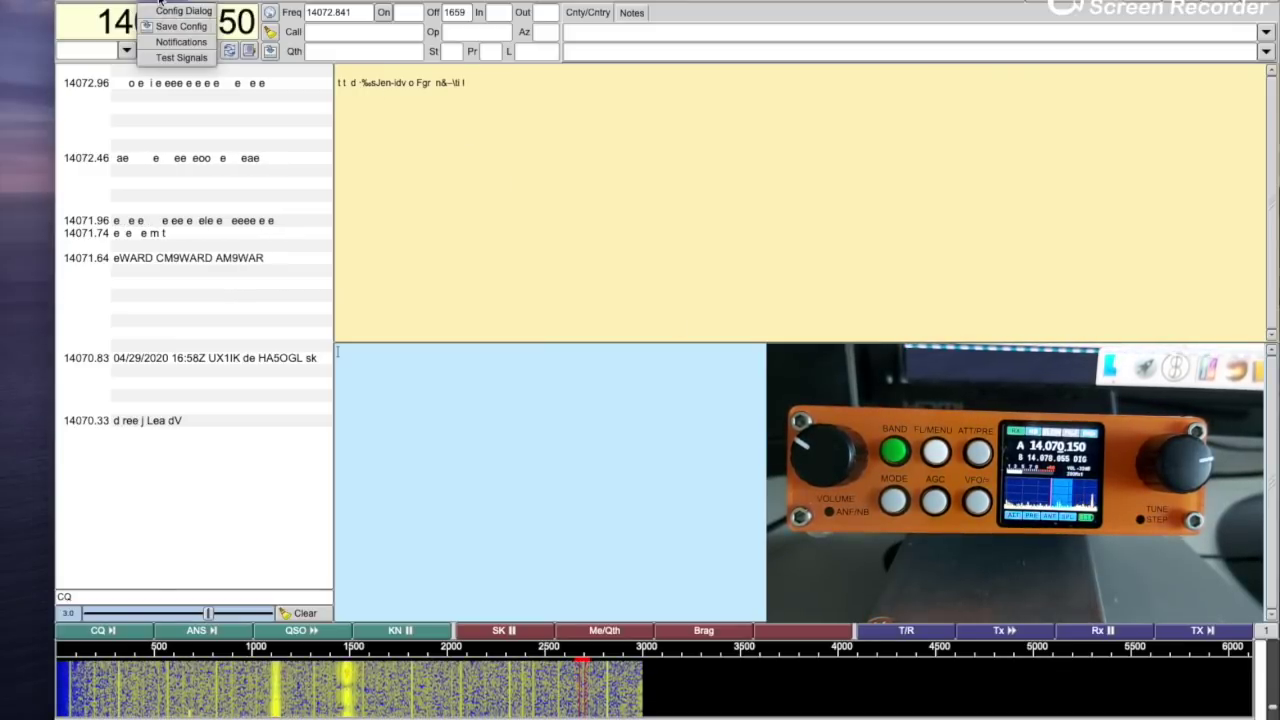
left_click(170, 13)
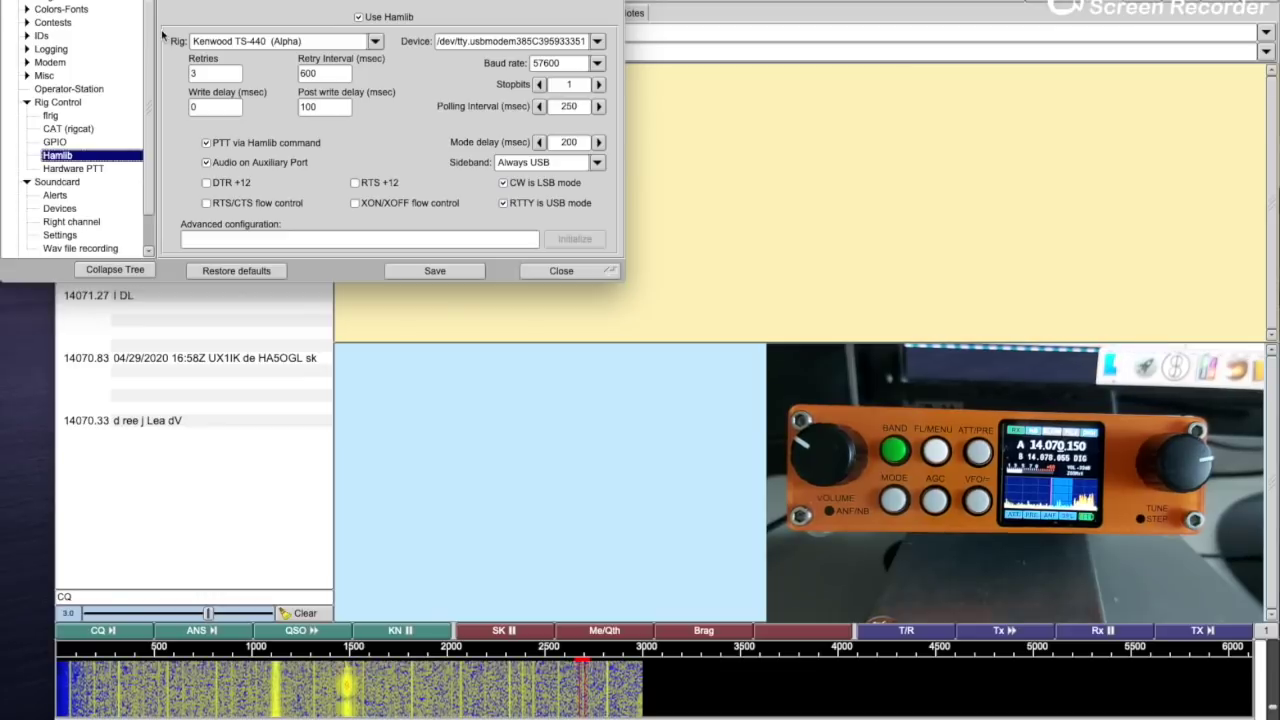
left_click(53, 129)
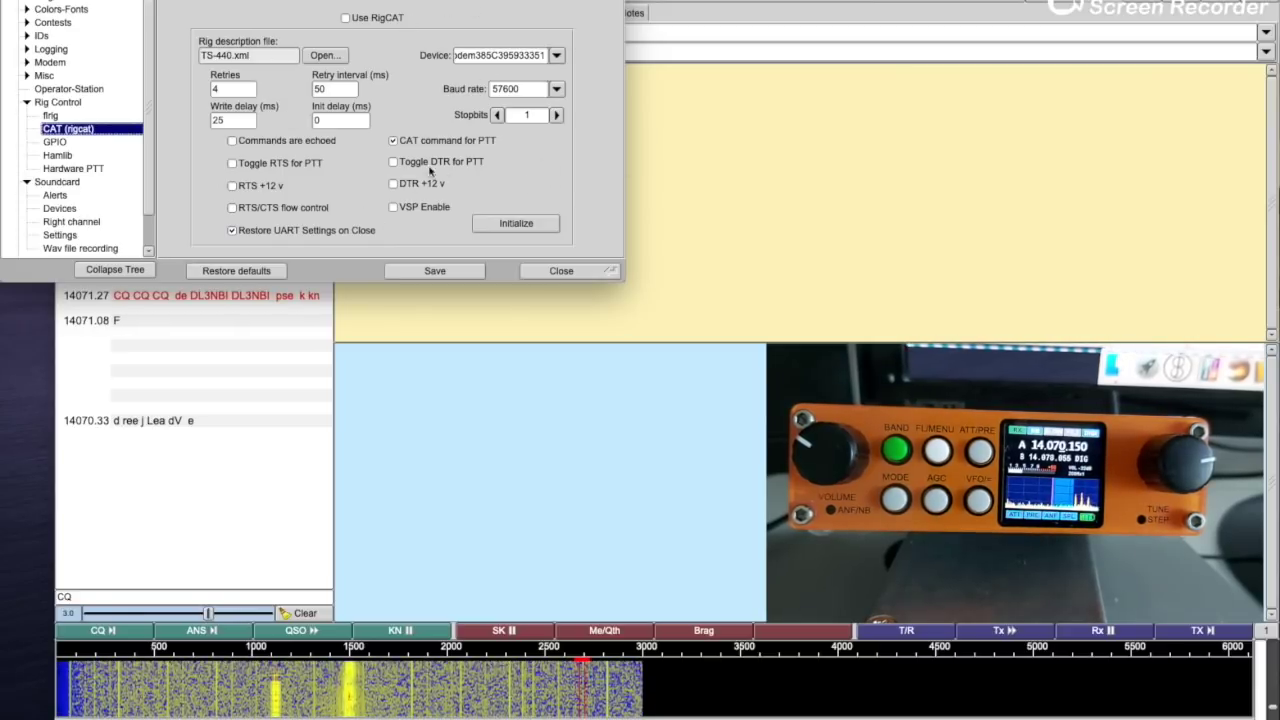
left_click(57, 155)
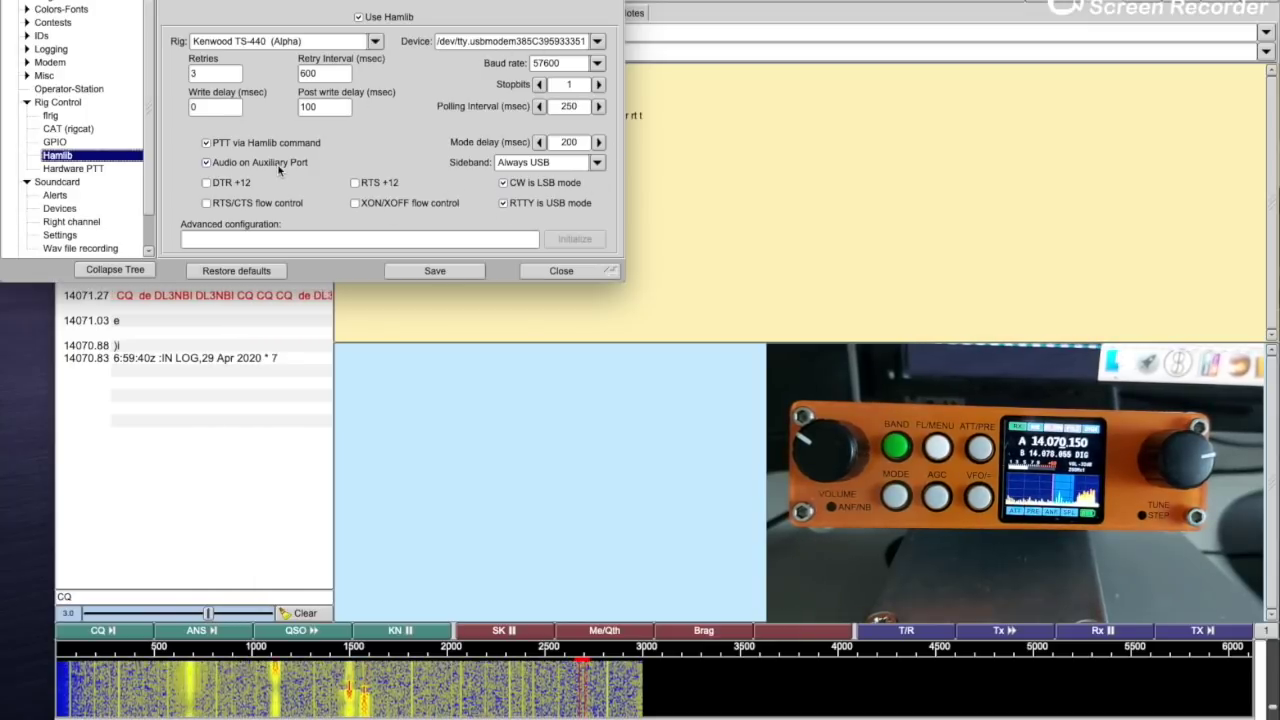
left_click(588, 276)
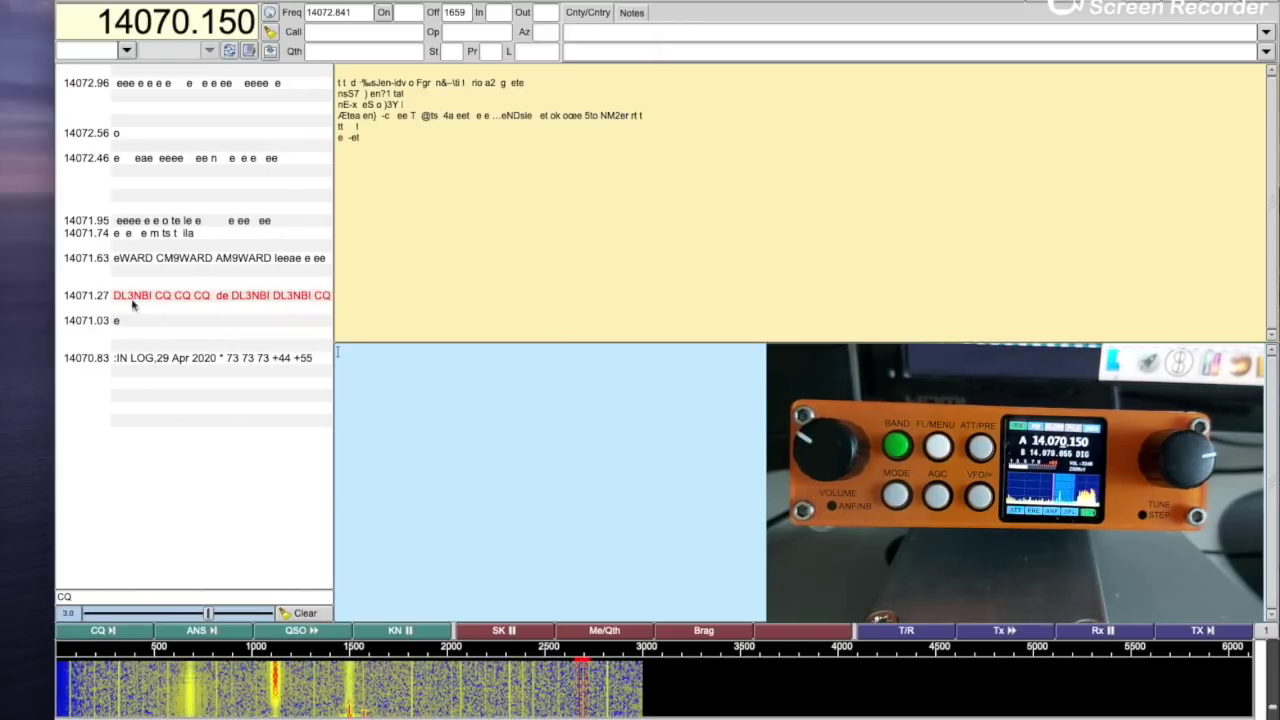
Step: Switch fldigi to BPSK-31 and tune to the CQ call at 14071.27
left_click(107, 4)
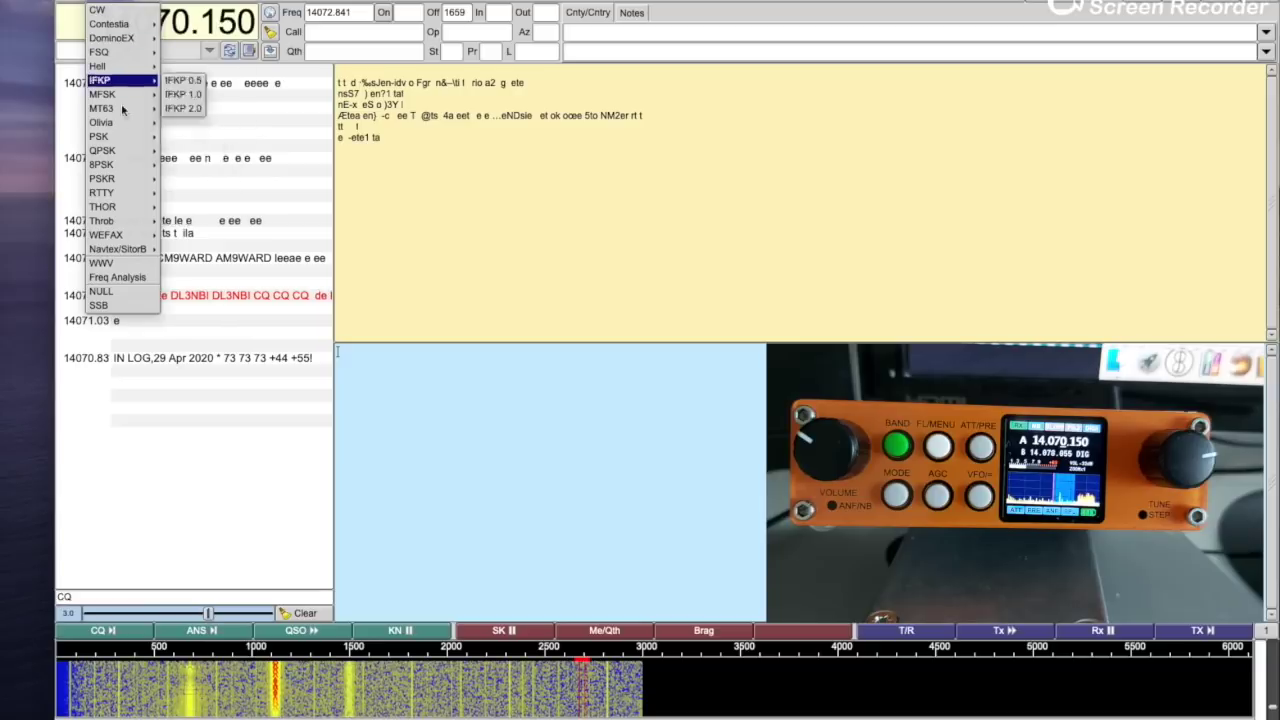
mouse_move(118, 143)
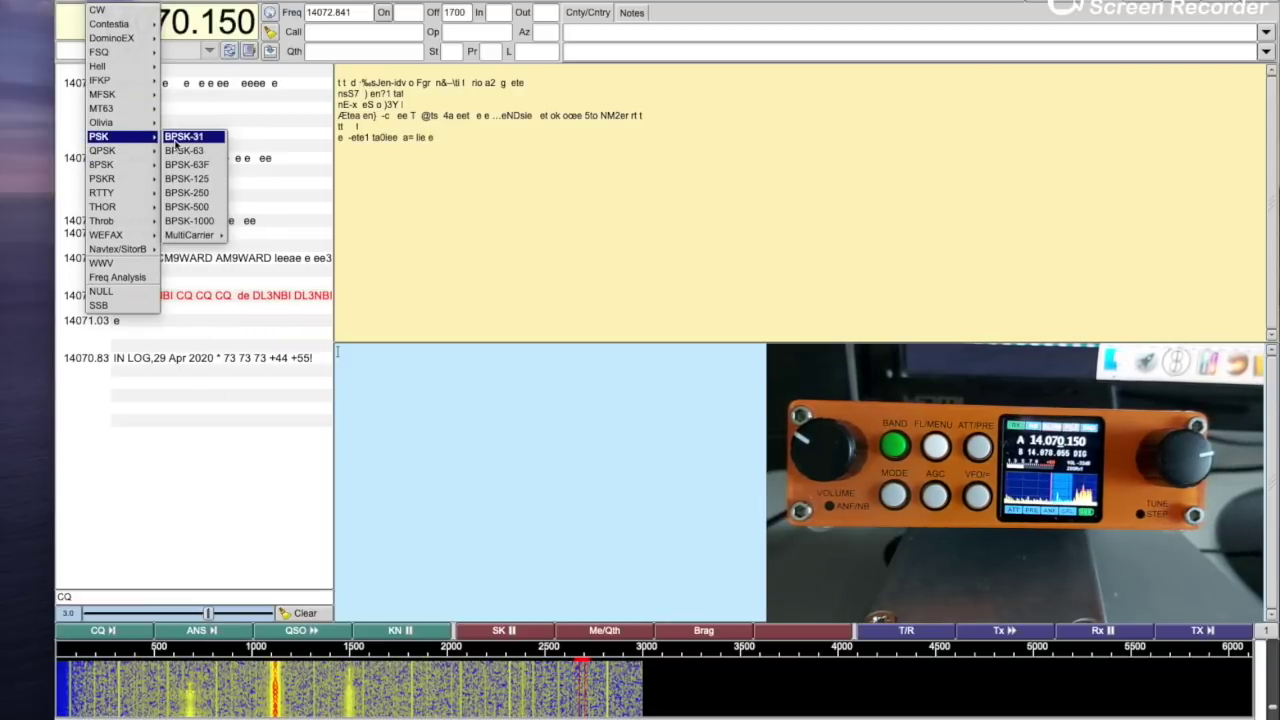
left_click(180, 136)
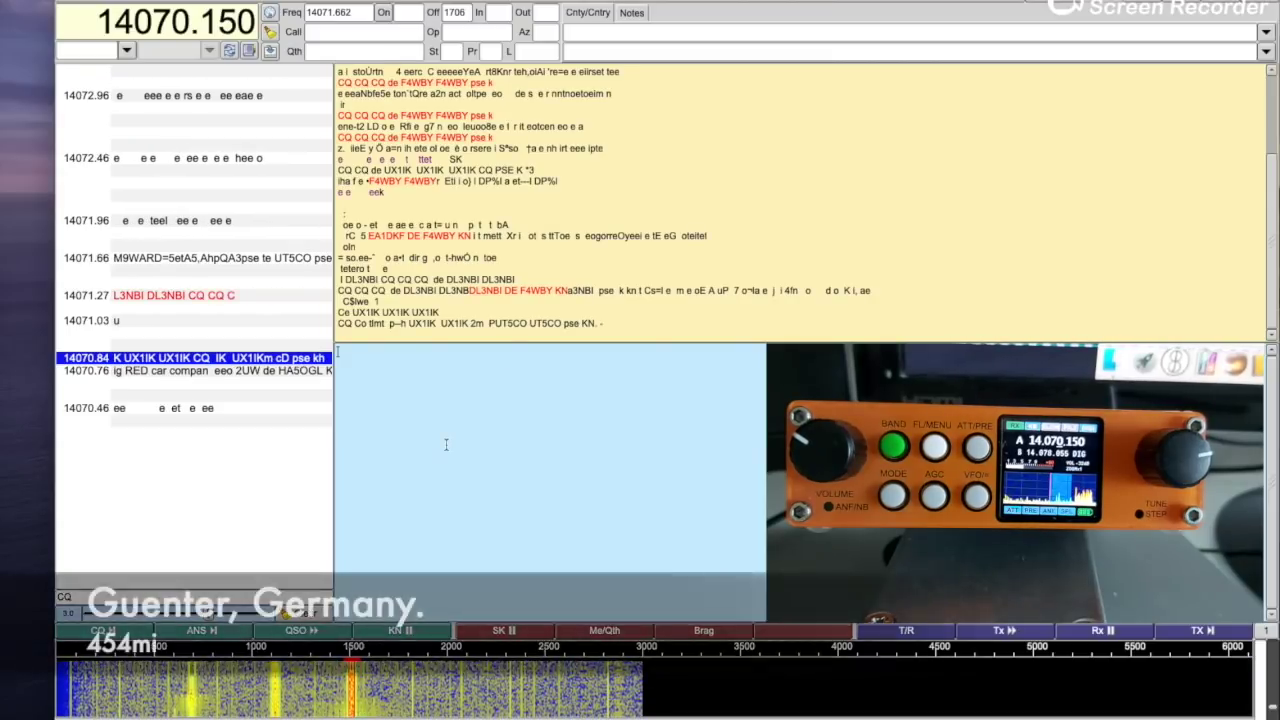
left_click(268, 298)
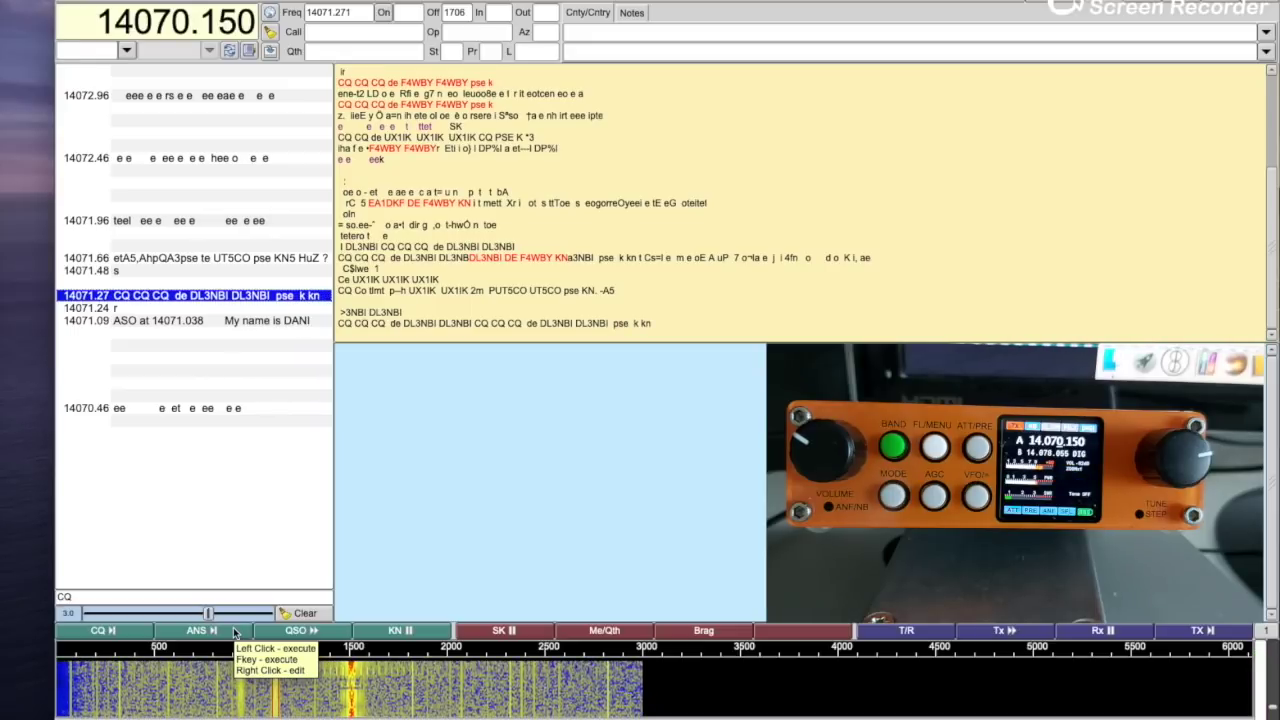
Step: Answer the calling station with the ANS macro and type a 569 569 report with a QSL request
left_click(236, 632)
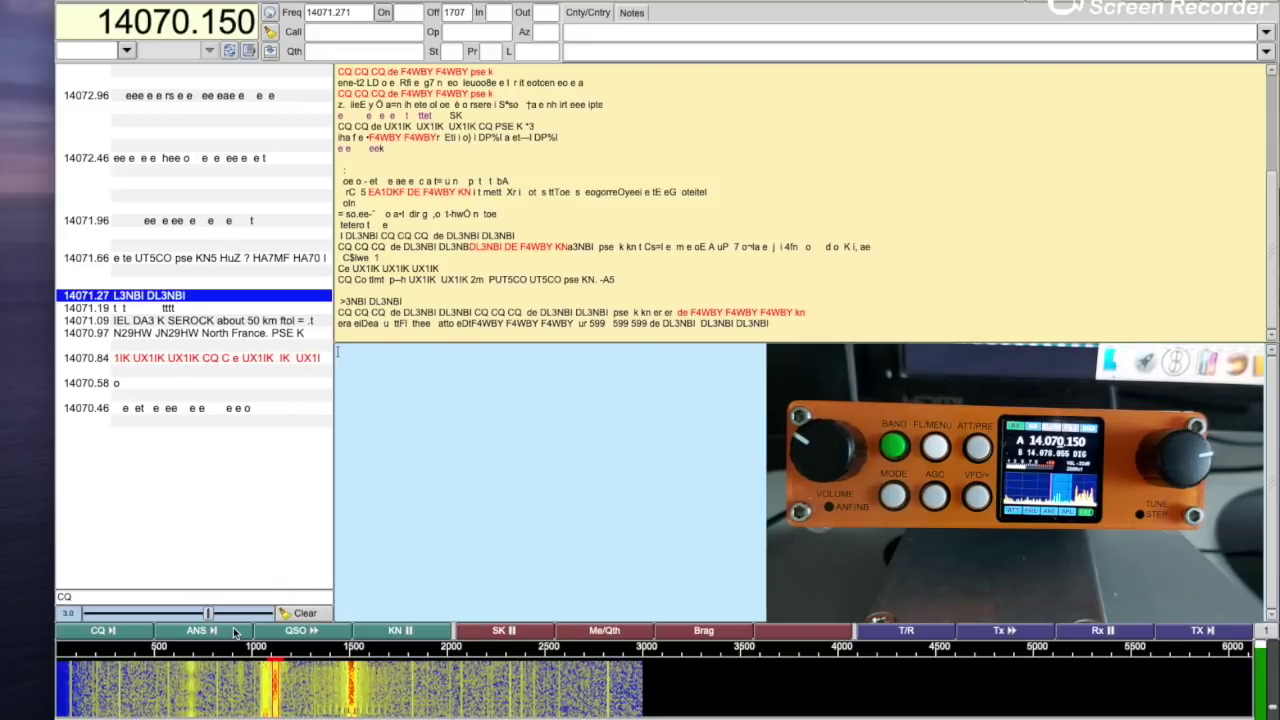
type("you")
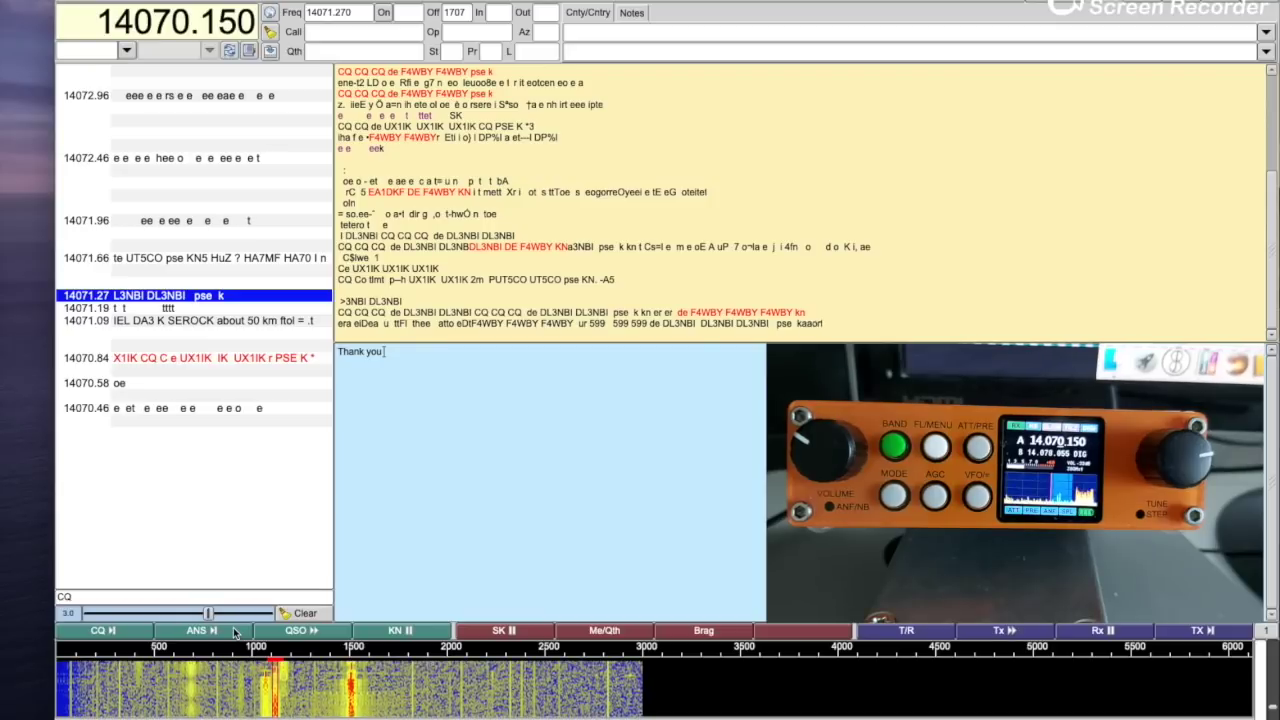
type(" DL3NBI")
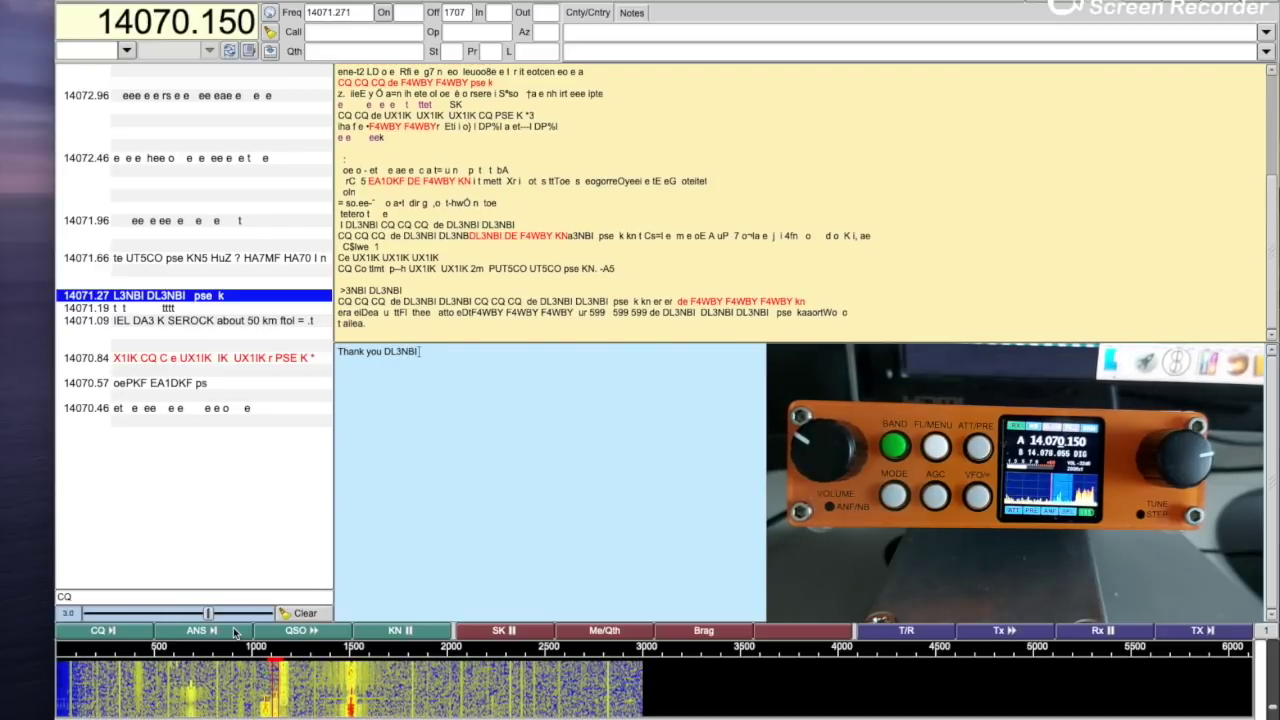
type(" UR 569 56")
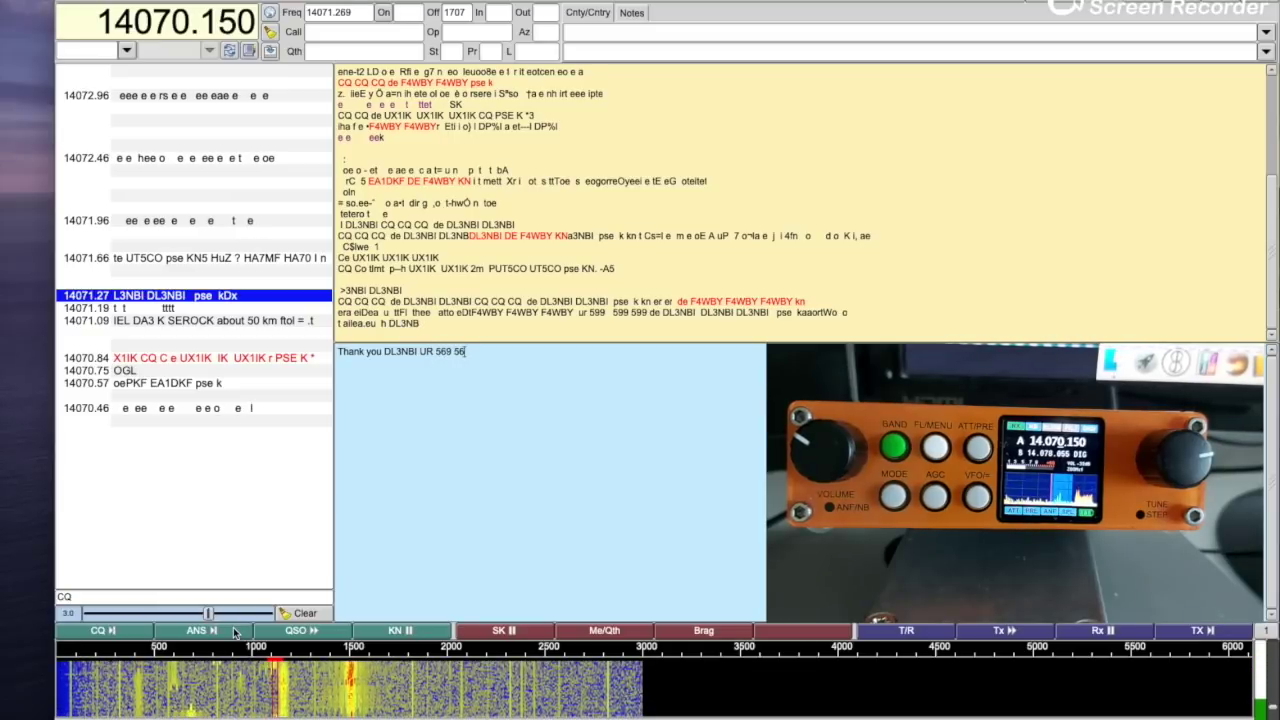
type("9 QSL?")
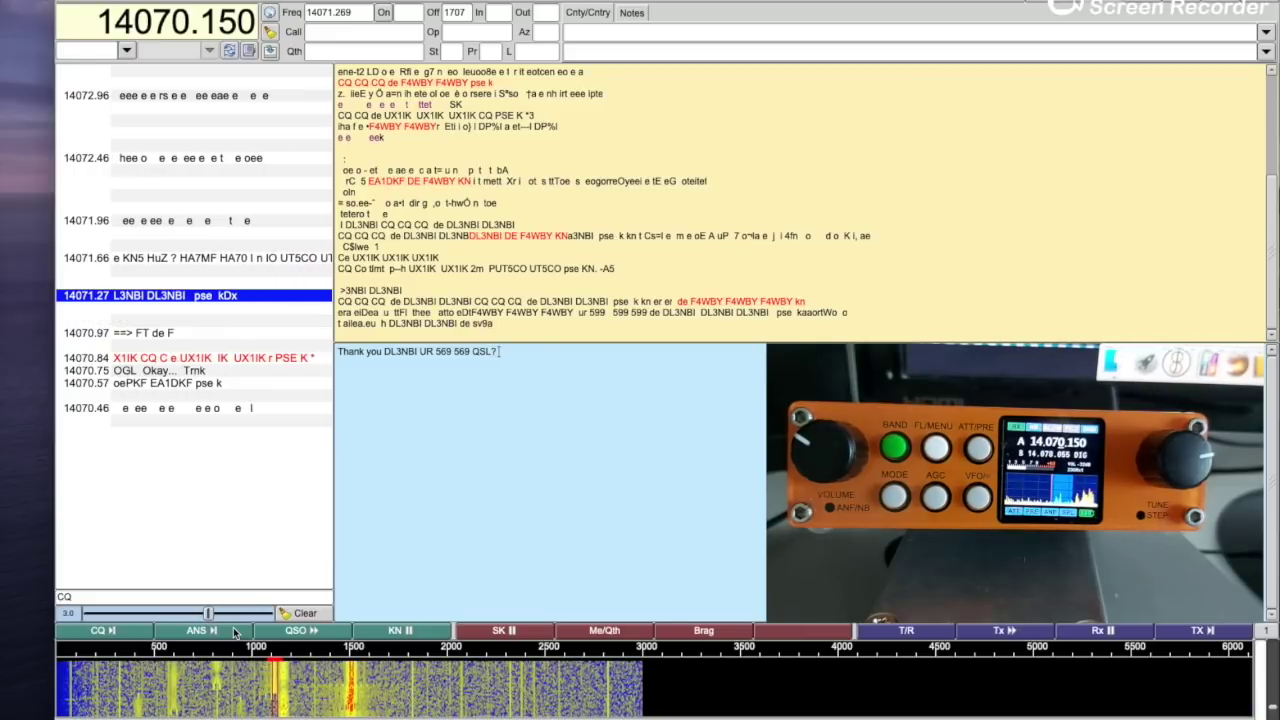
type(" DE F4W")
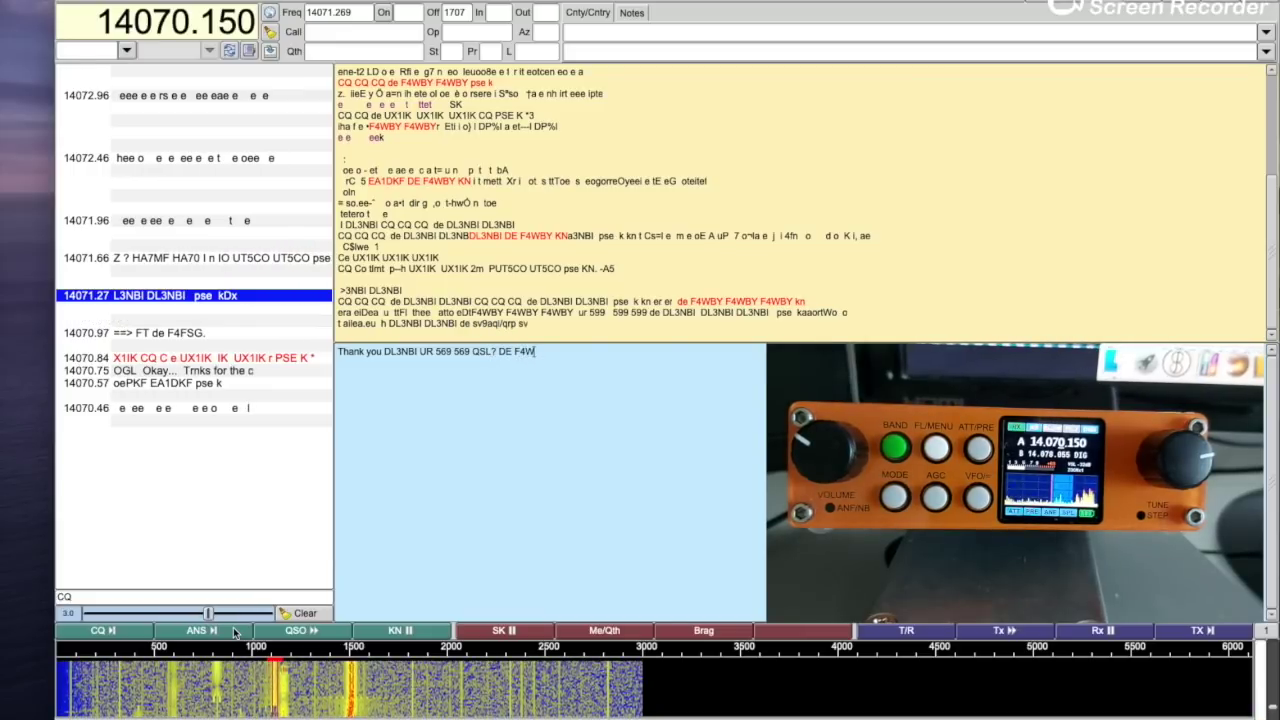
type("BY")
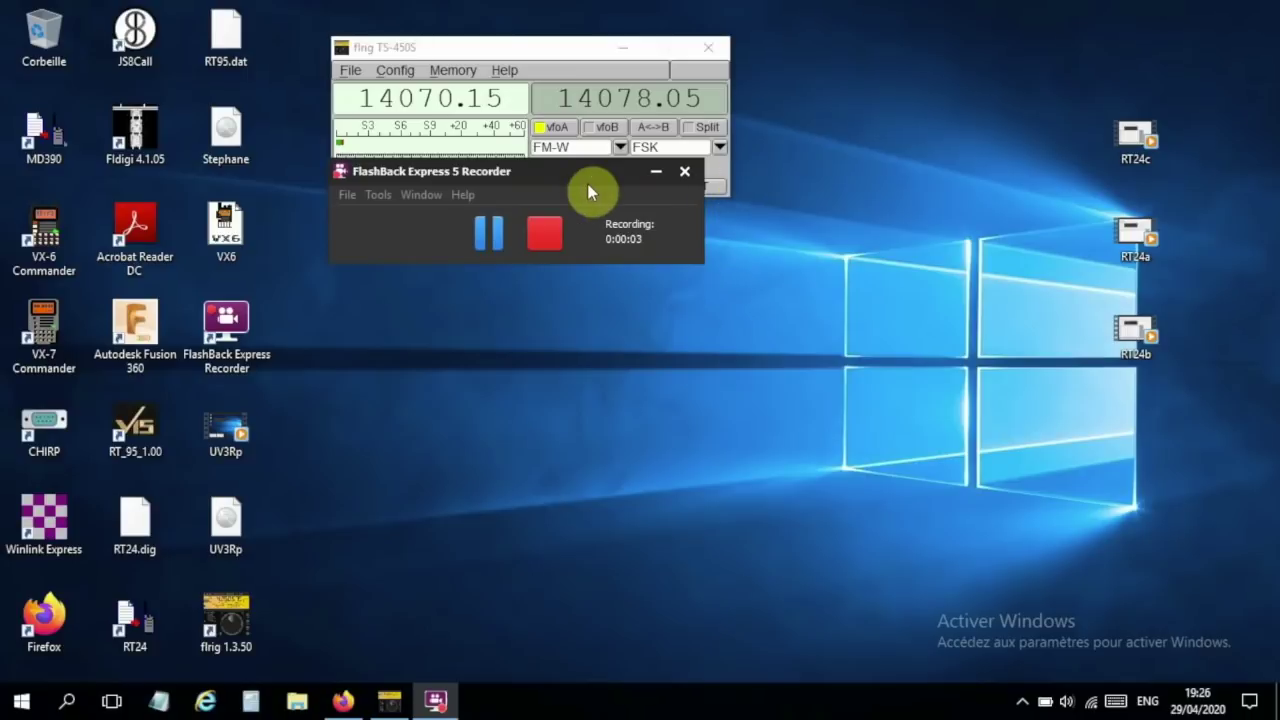
Step: Check flrig's transceiver setup under Config > Setup, close it, and minimize flrig
left_click(658, 177)
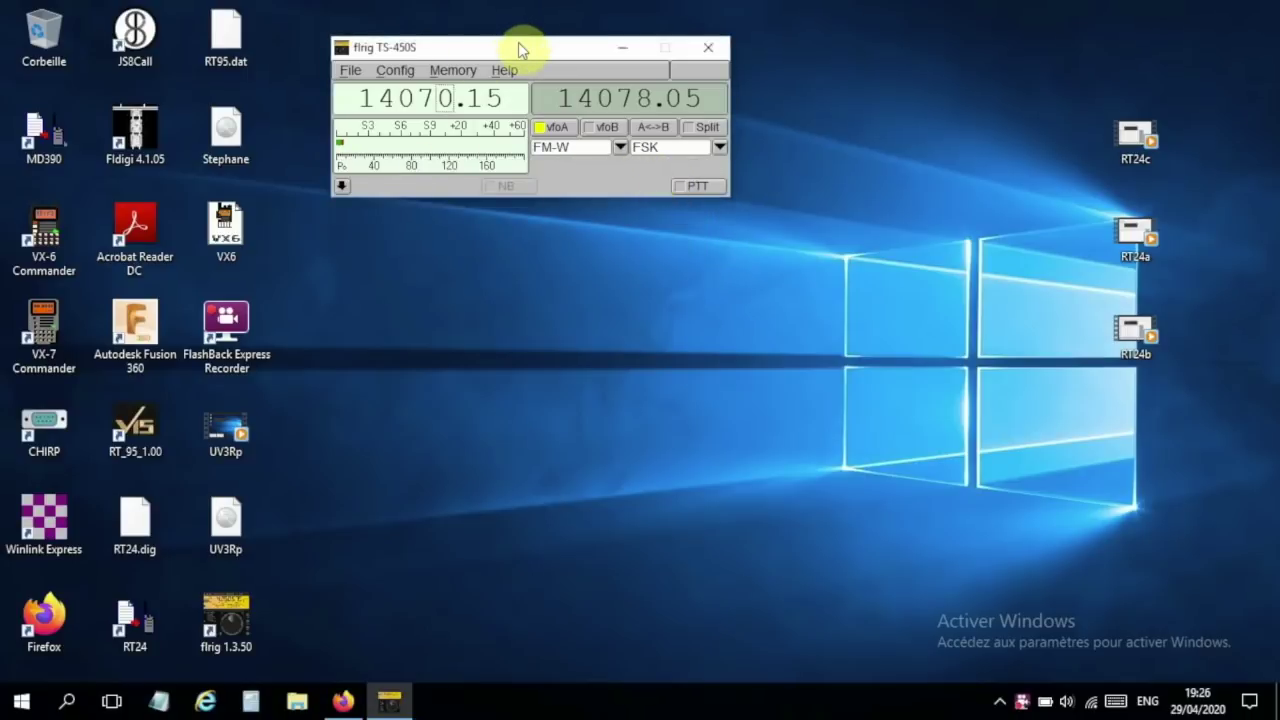
left_click(396, 70)
mouse_move(400, 91)
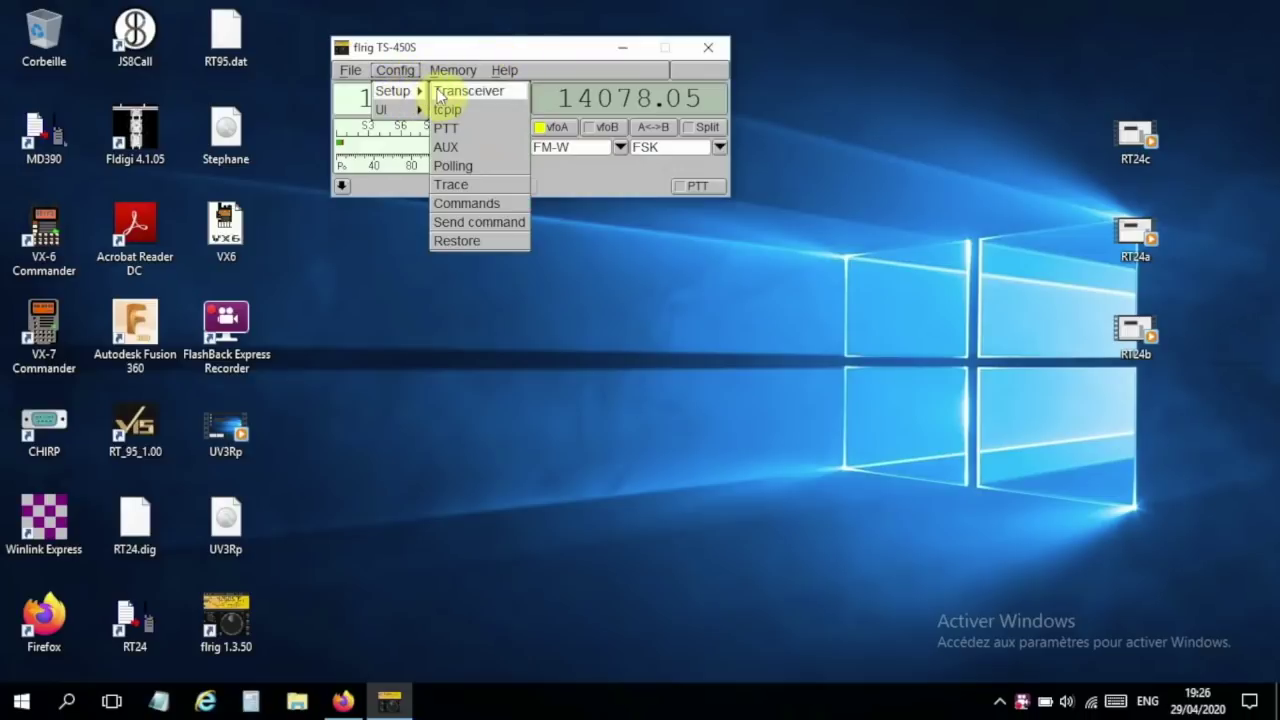
left_click(450, 93)
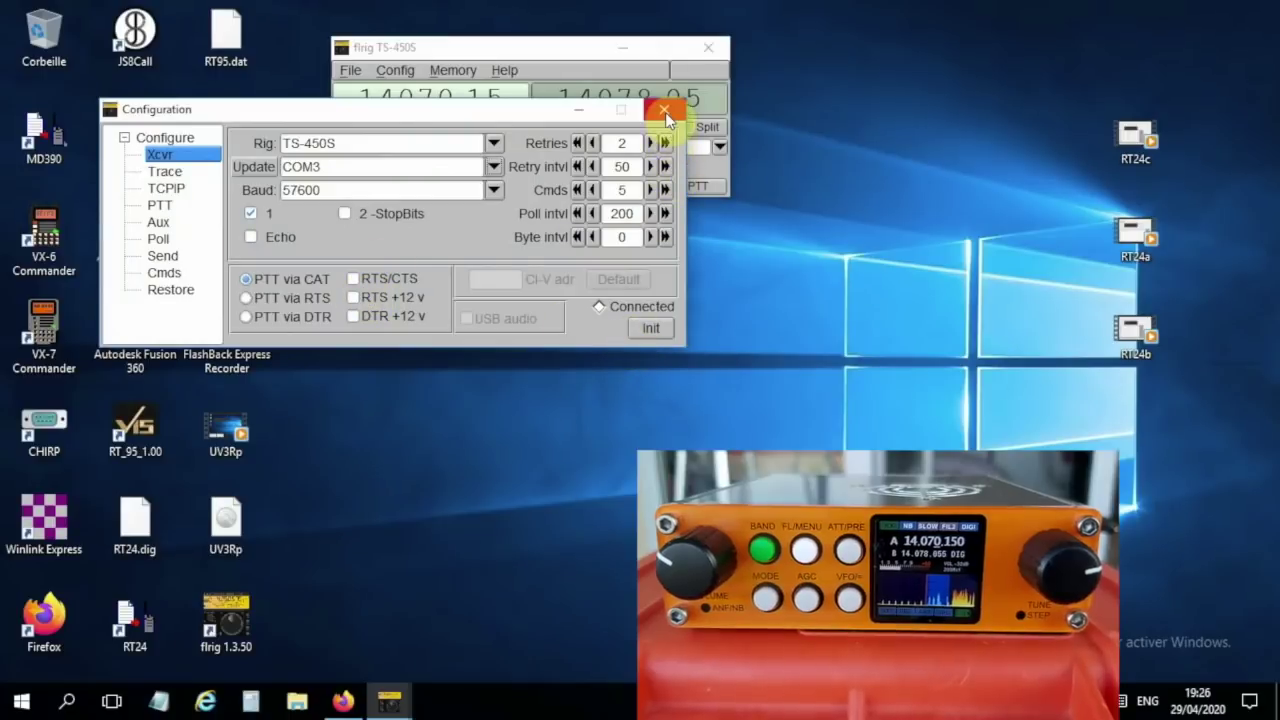
left_click(665, 111)
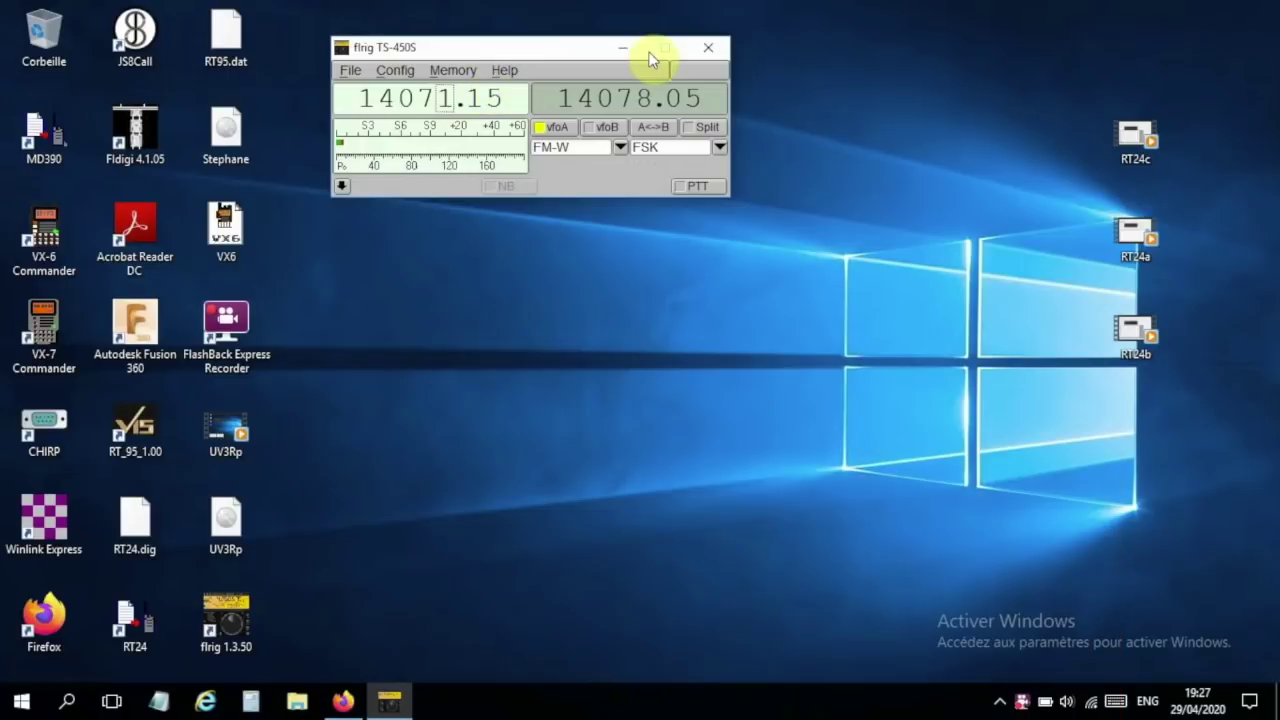
left_click(622, 47)
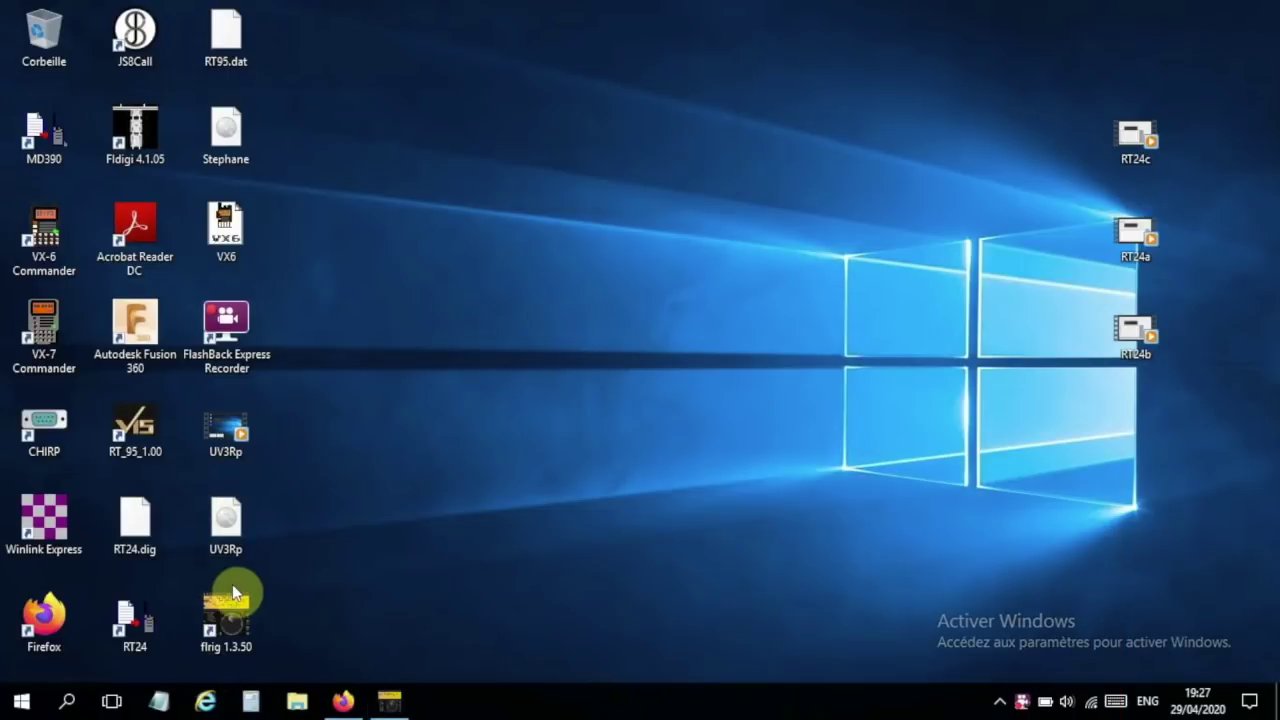
Step: Launch JS8Call and accept reconfiguring the radio interface after the rig control error
double_click(143, 52)
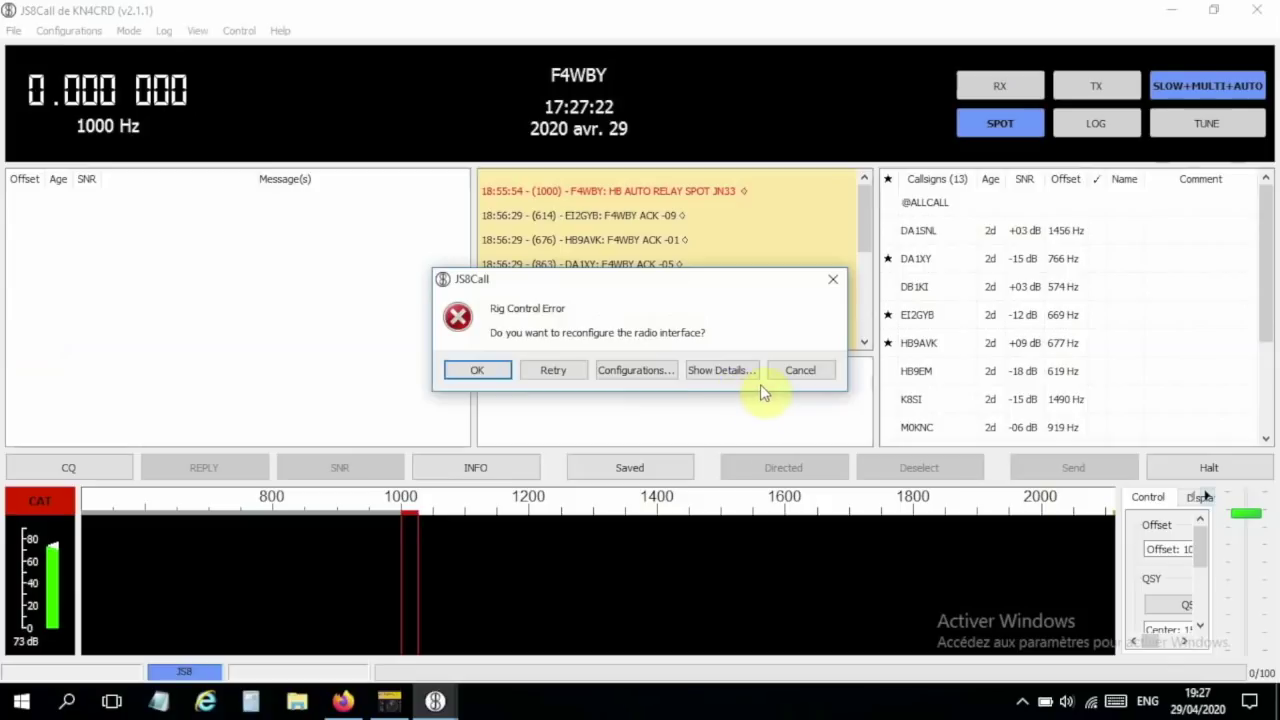
left_click(475, 371)
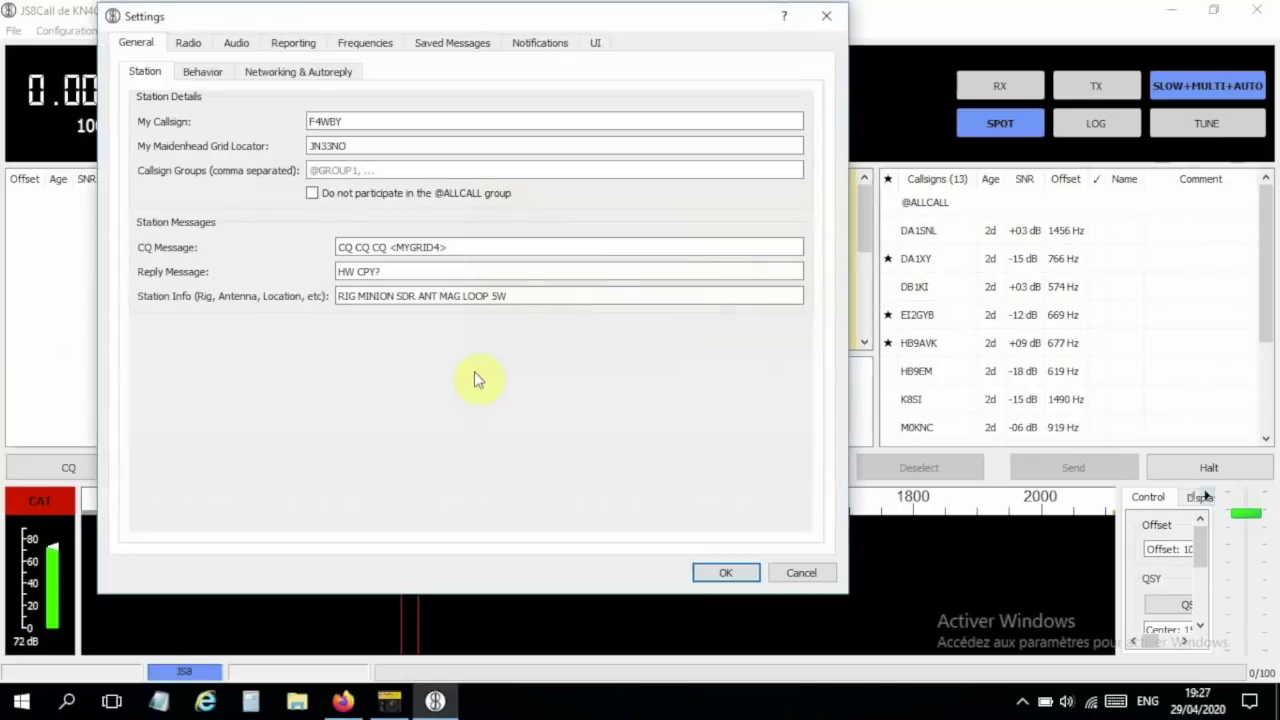
Step: Set JS8Call's rig to FLRig with CAT control and apply the radio settings
left_click(189, 43)
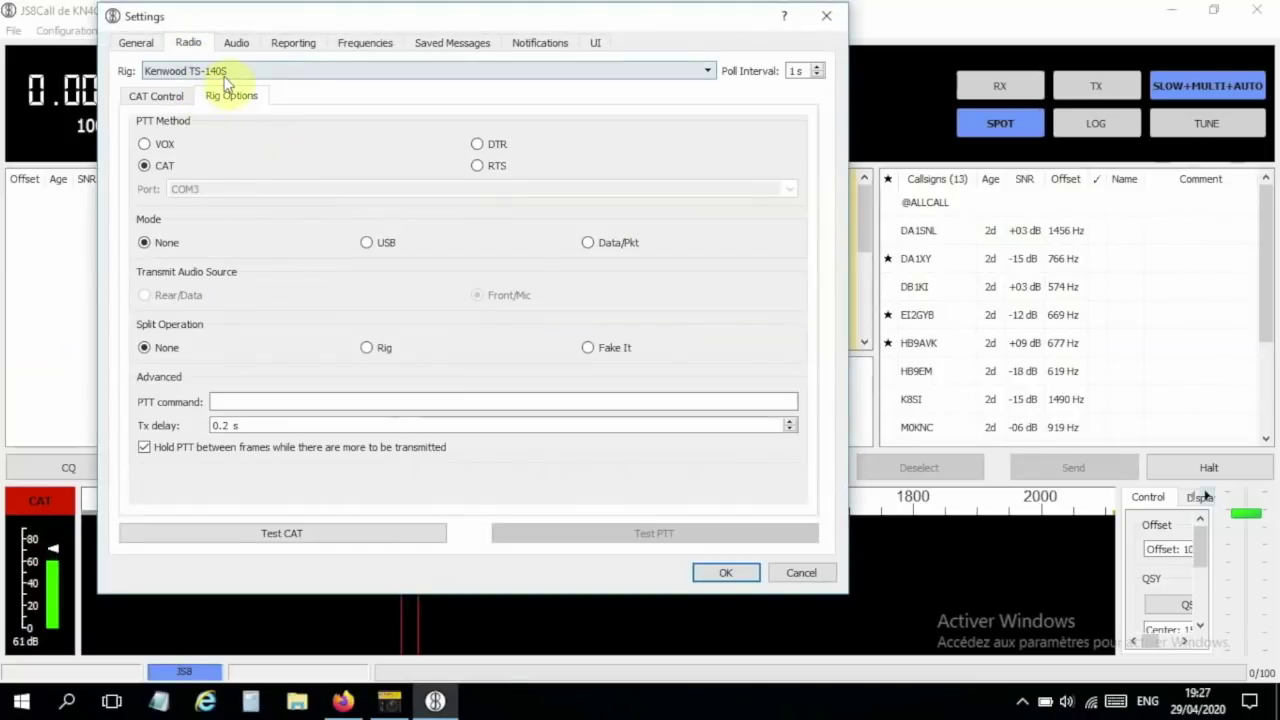
left_click(222, 76)
left_click(226, 75)
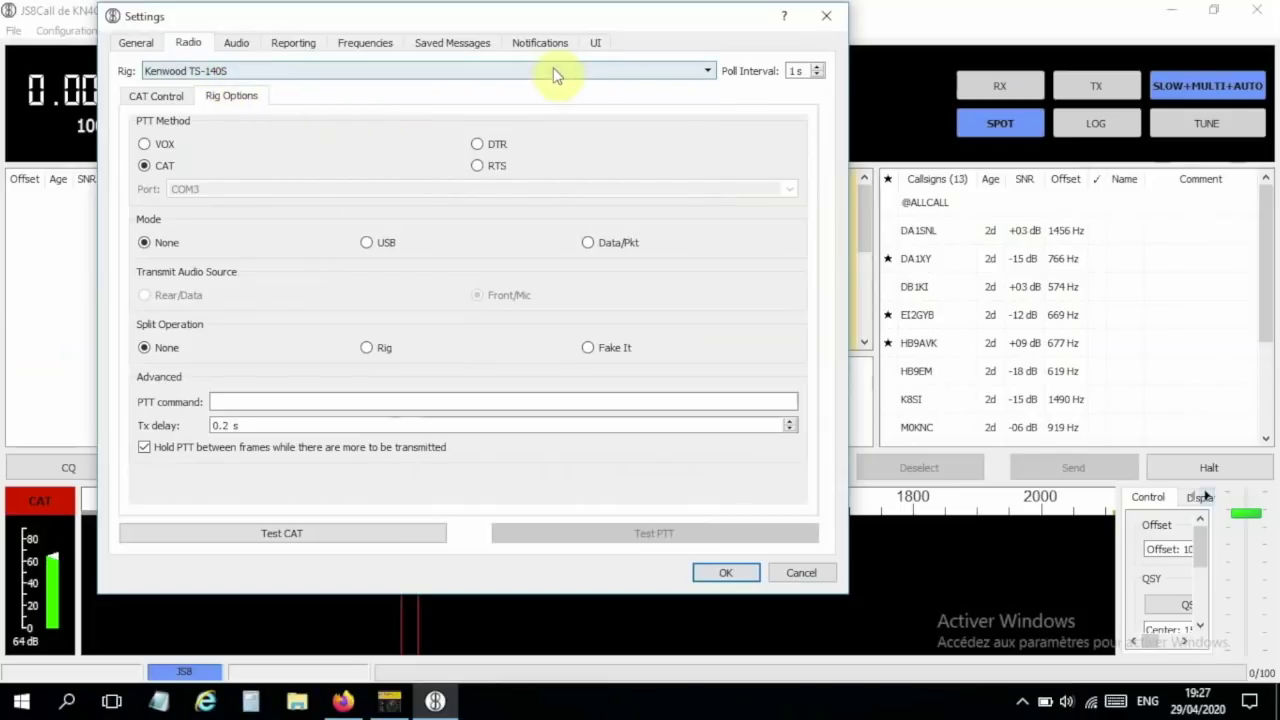
left_click(707, 72)
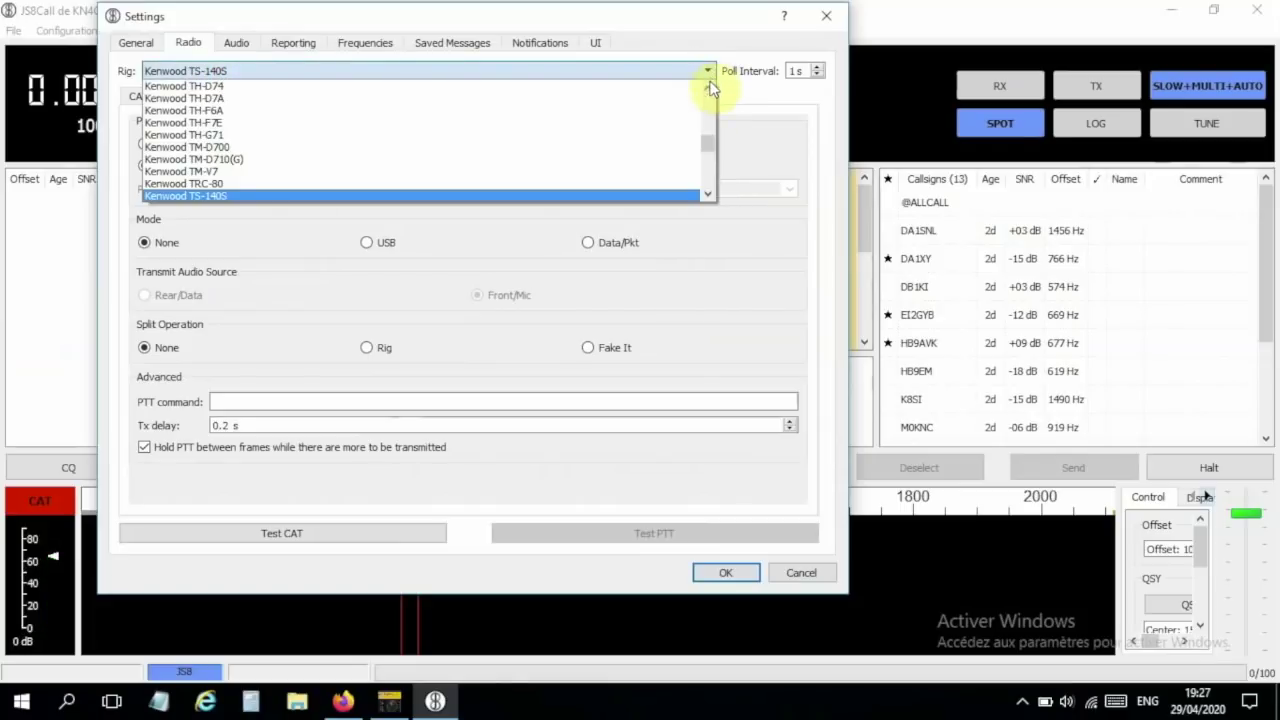
left_click_drag(707, 145, 711, 117)
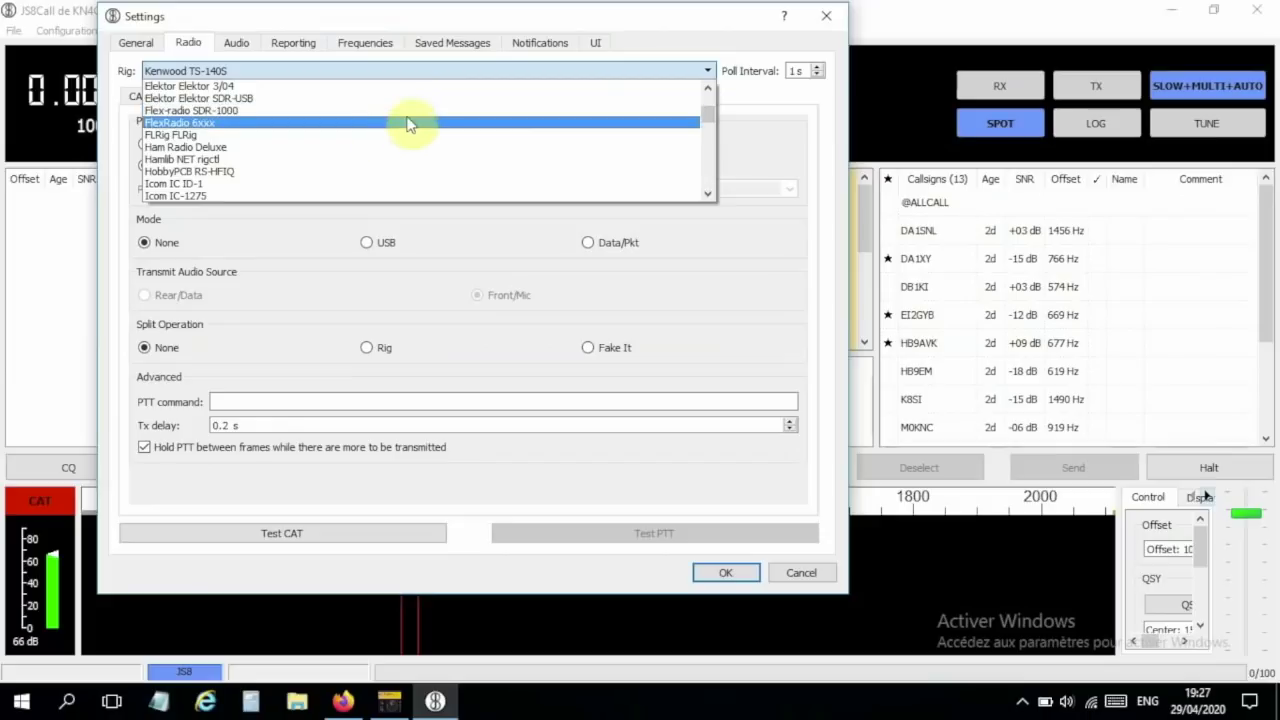
left_click(331, 137)
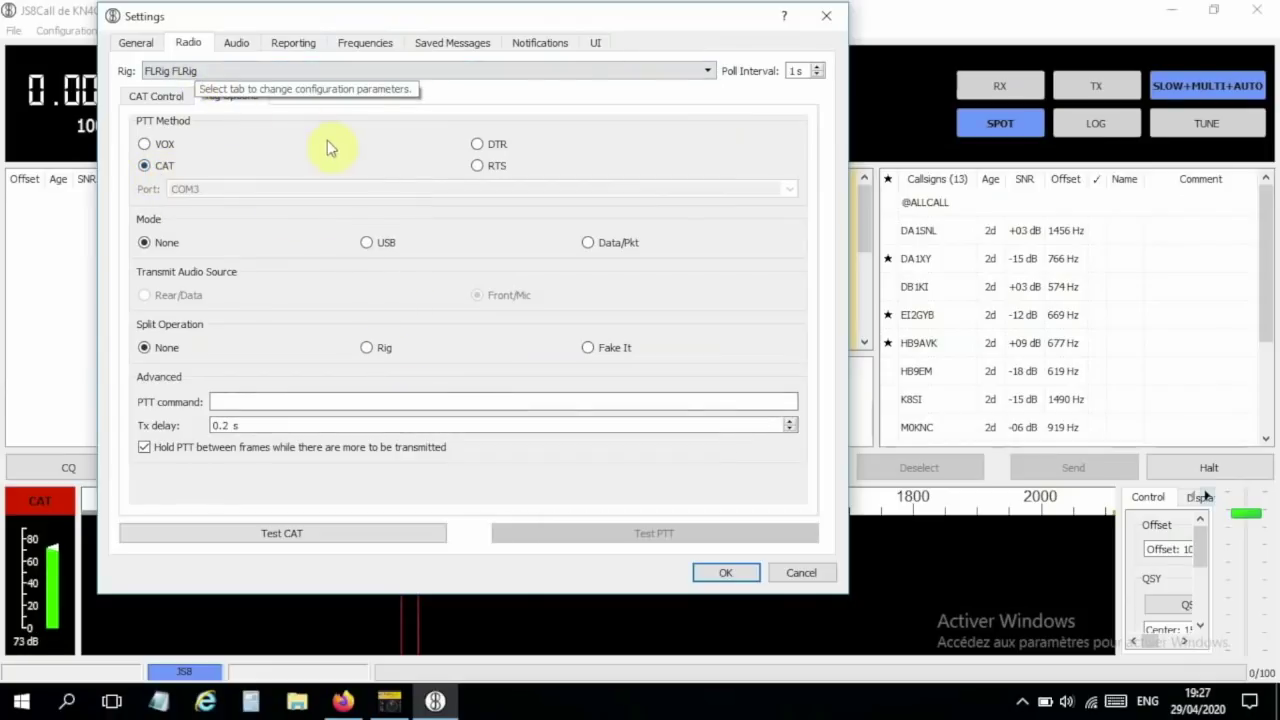
left_click(247, 97)
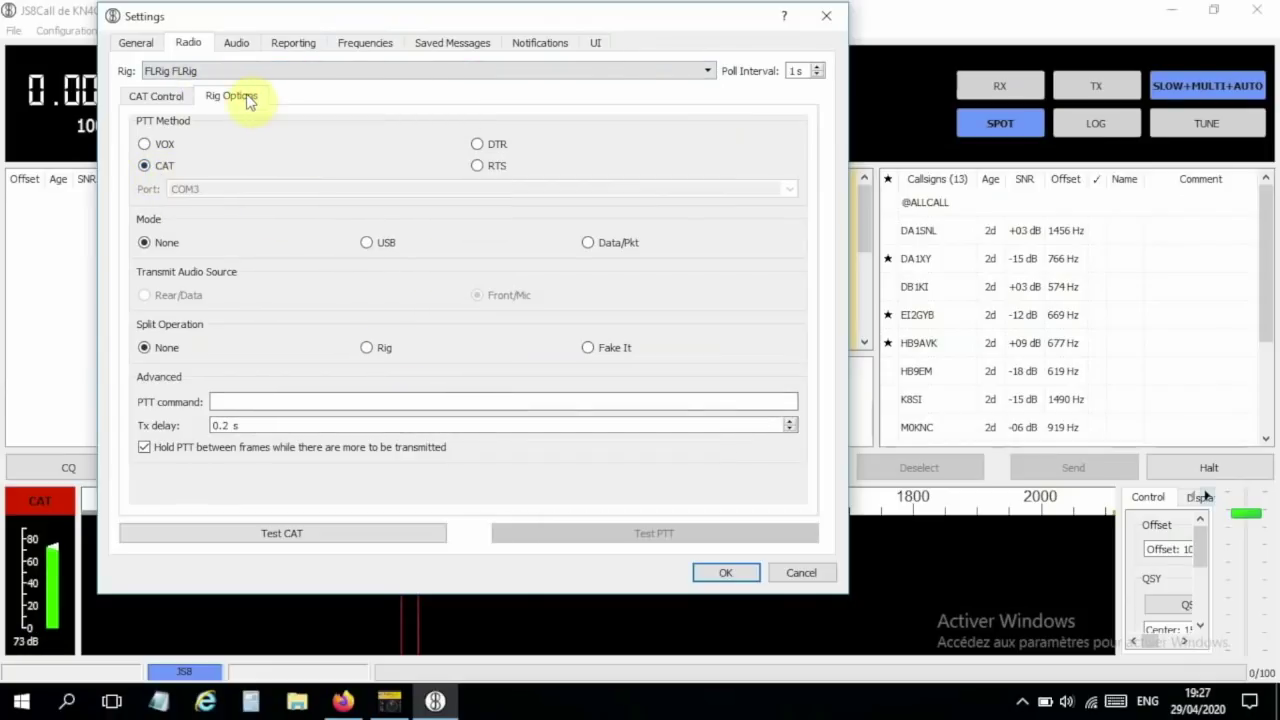
left_click(168, 98)
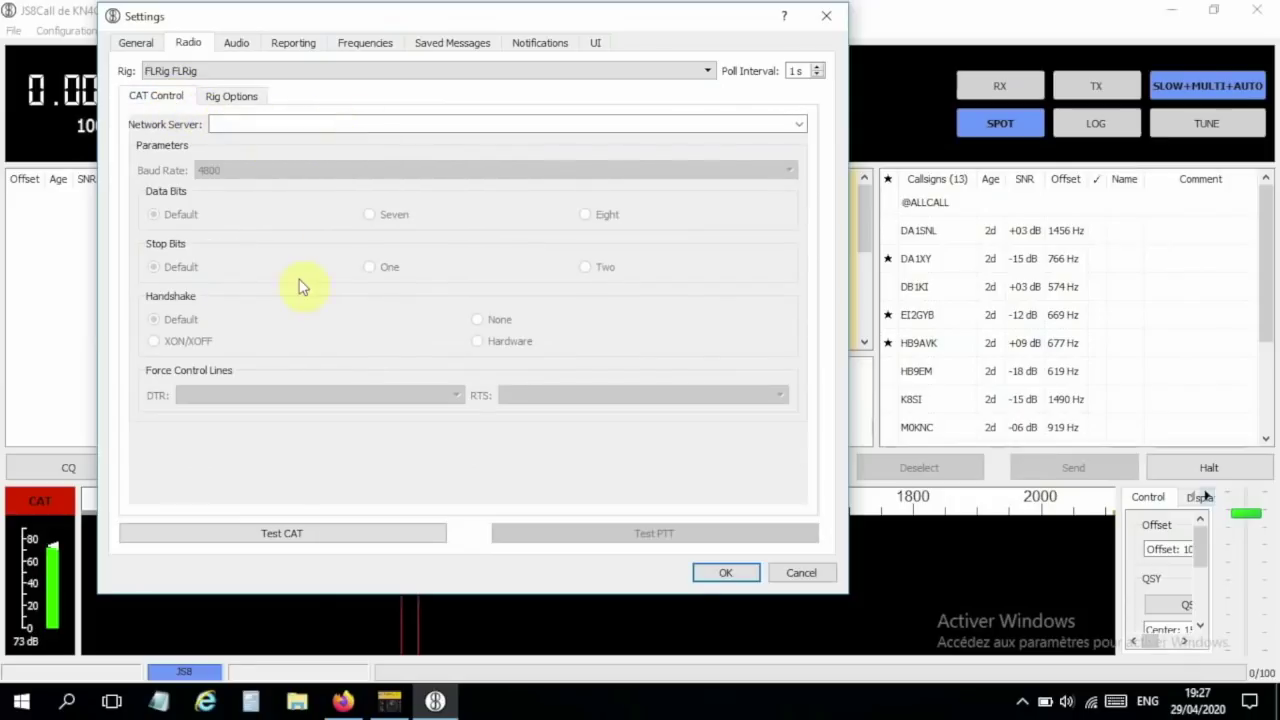
left_click(725, 572)
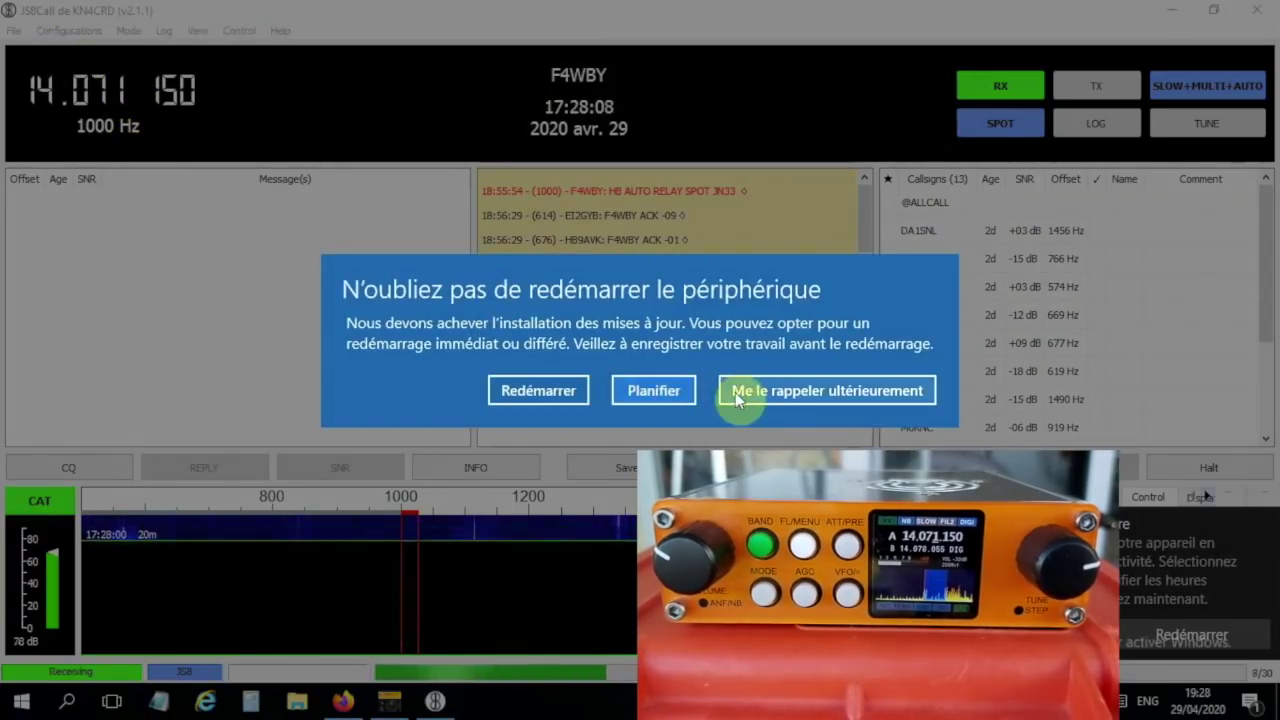
Step: Postpone the Windows restart reminder and tune JS8Call to 20 m at 14.078 000 MHz
left_click(778, 394)
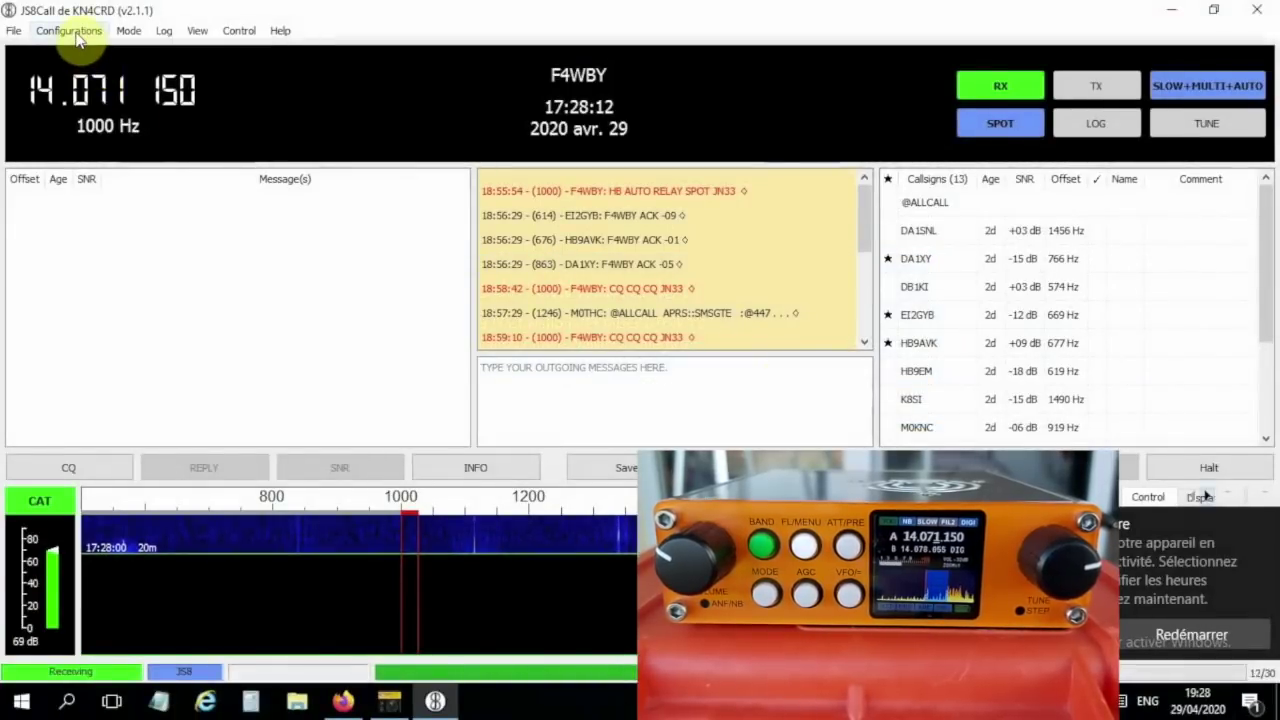
left_click(88, 91)
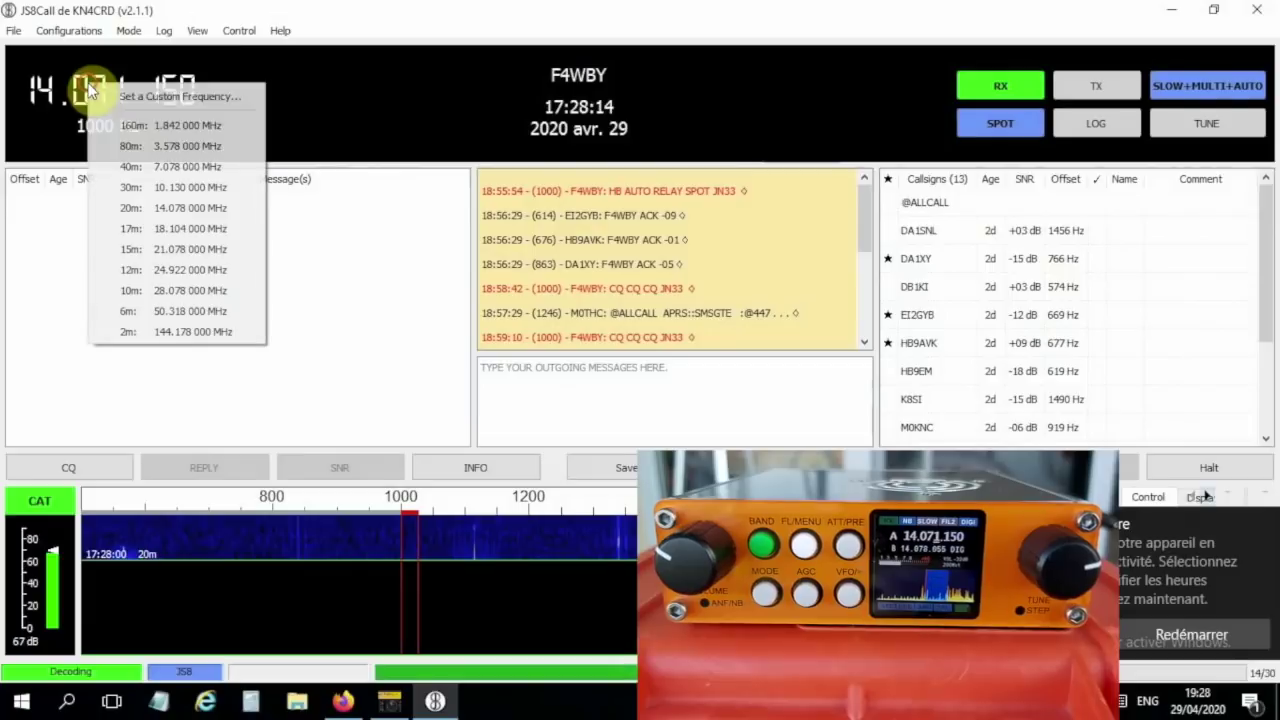
left_click(152, 207)
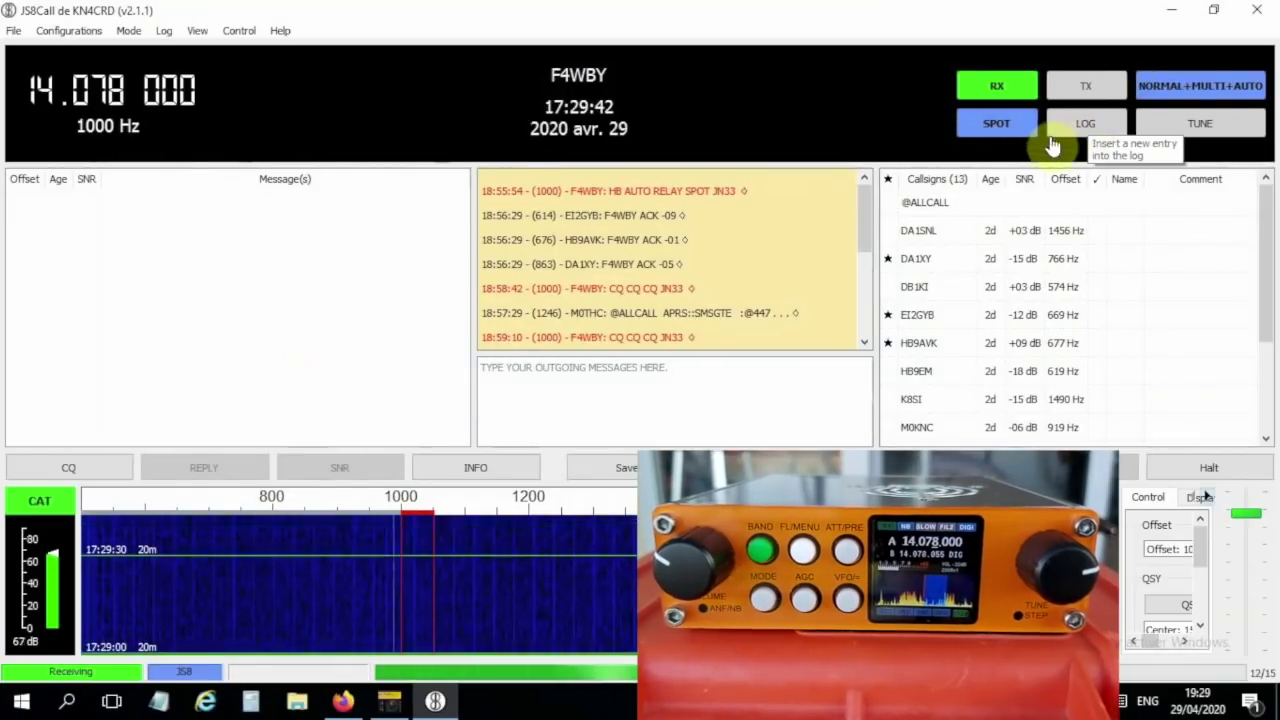
Step: Enable Heartbeat Networking (HB) and transmit a heartbeat
left_click(1160, 102)
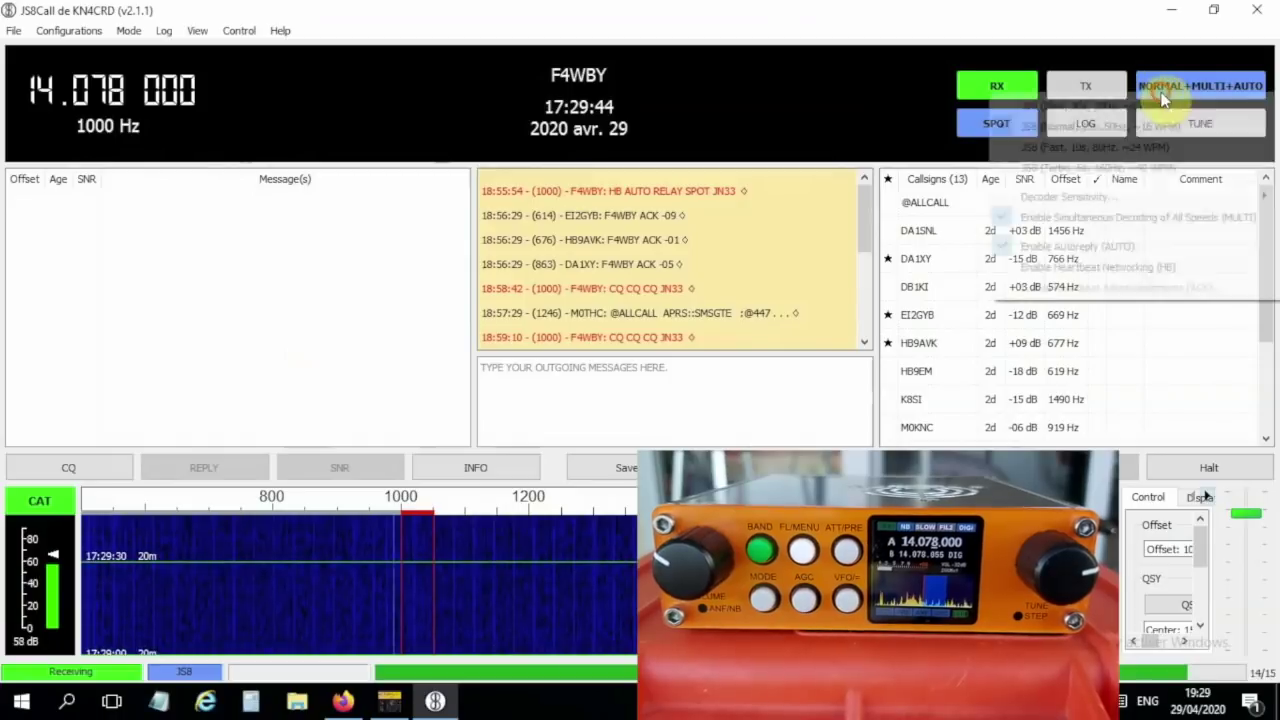
left_click(1127, 265)
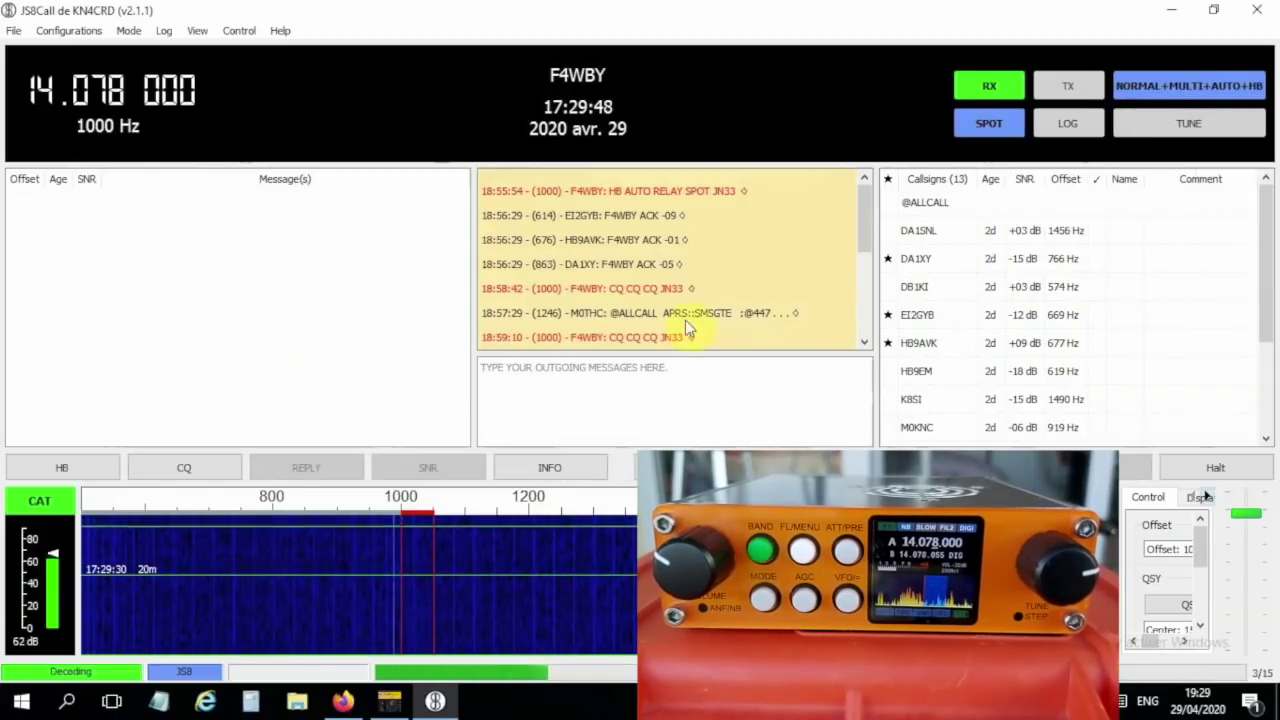
left_click(91, 468)
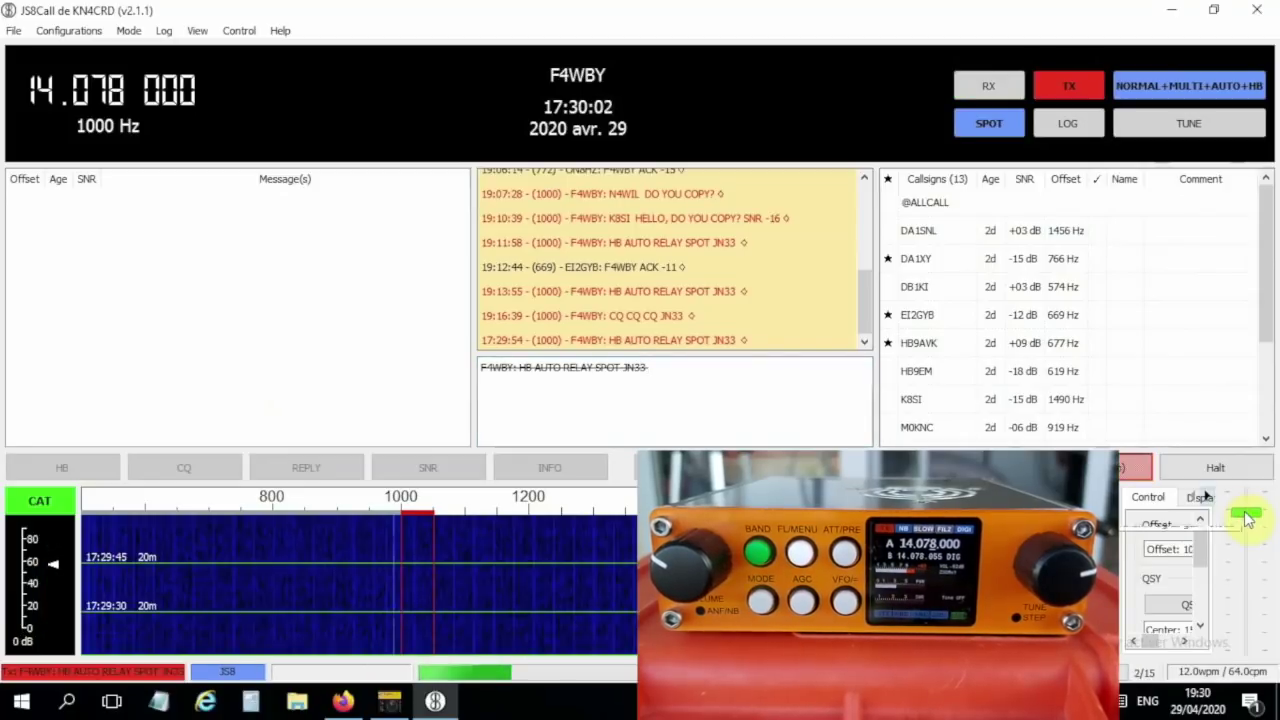
scroll(1248, 518, "up", 1)
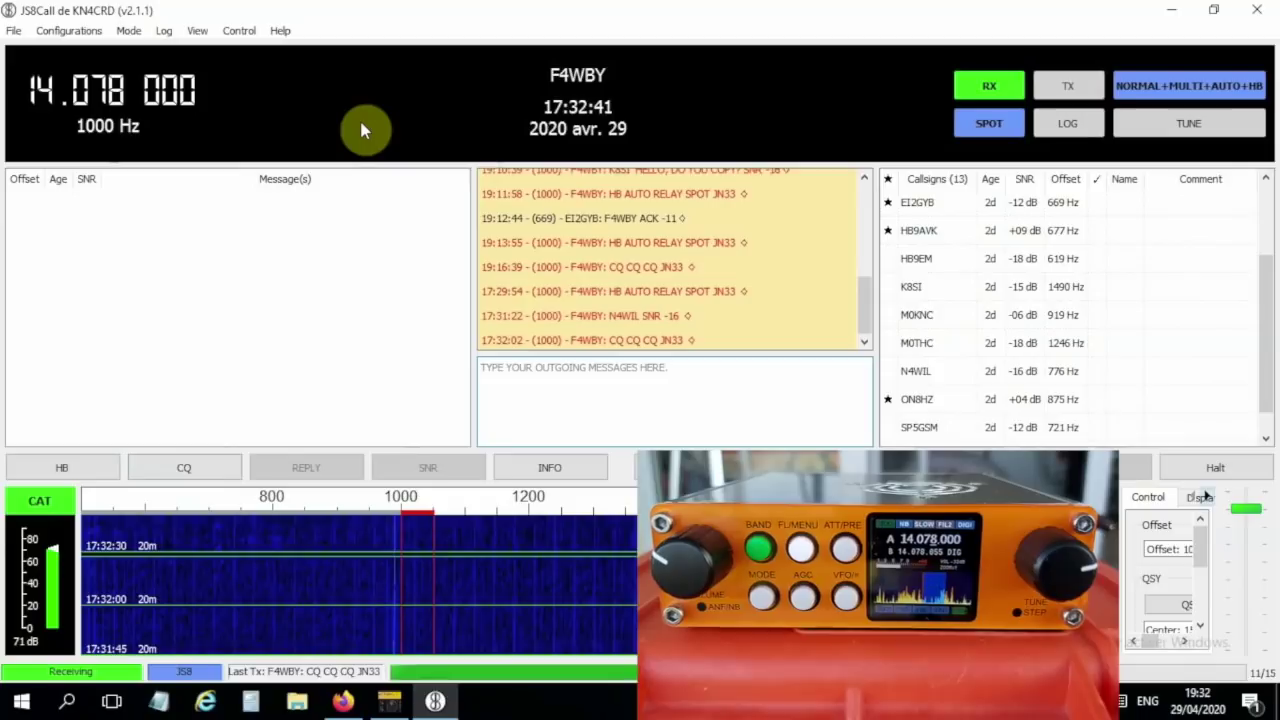
right_click(900, 205)
left_click(1190, 255)
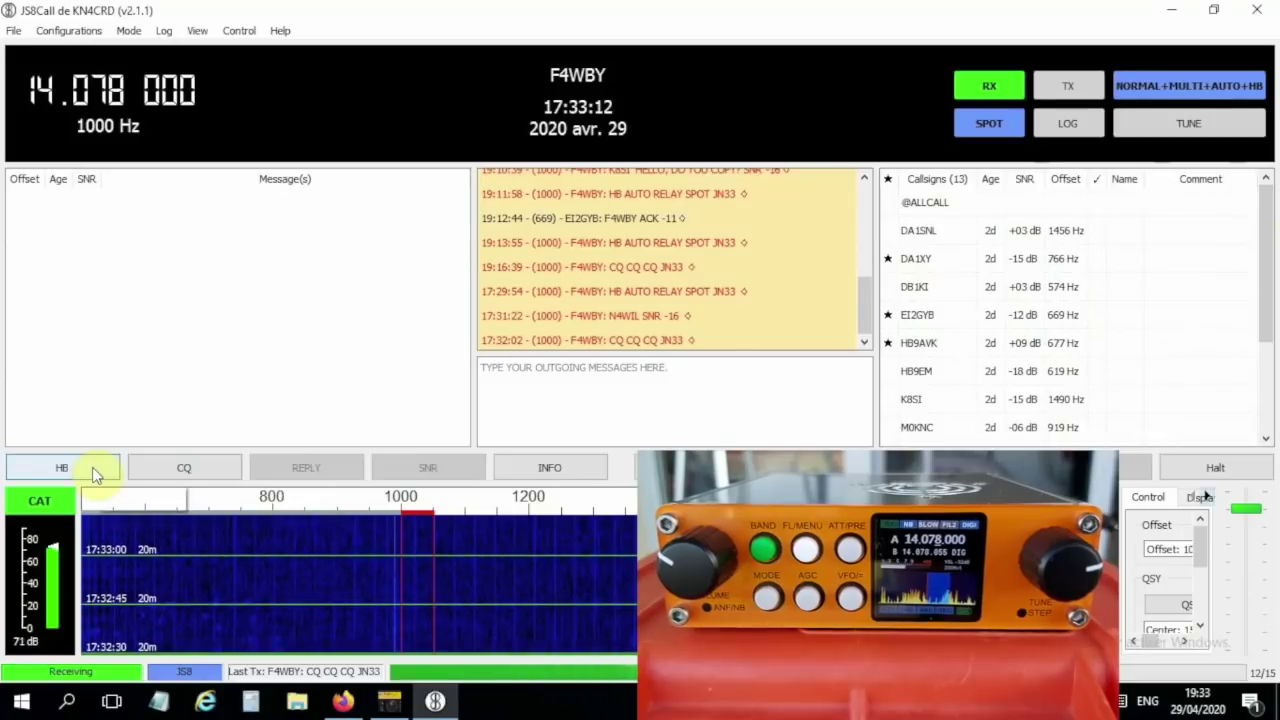
left_click(92, 467)
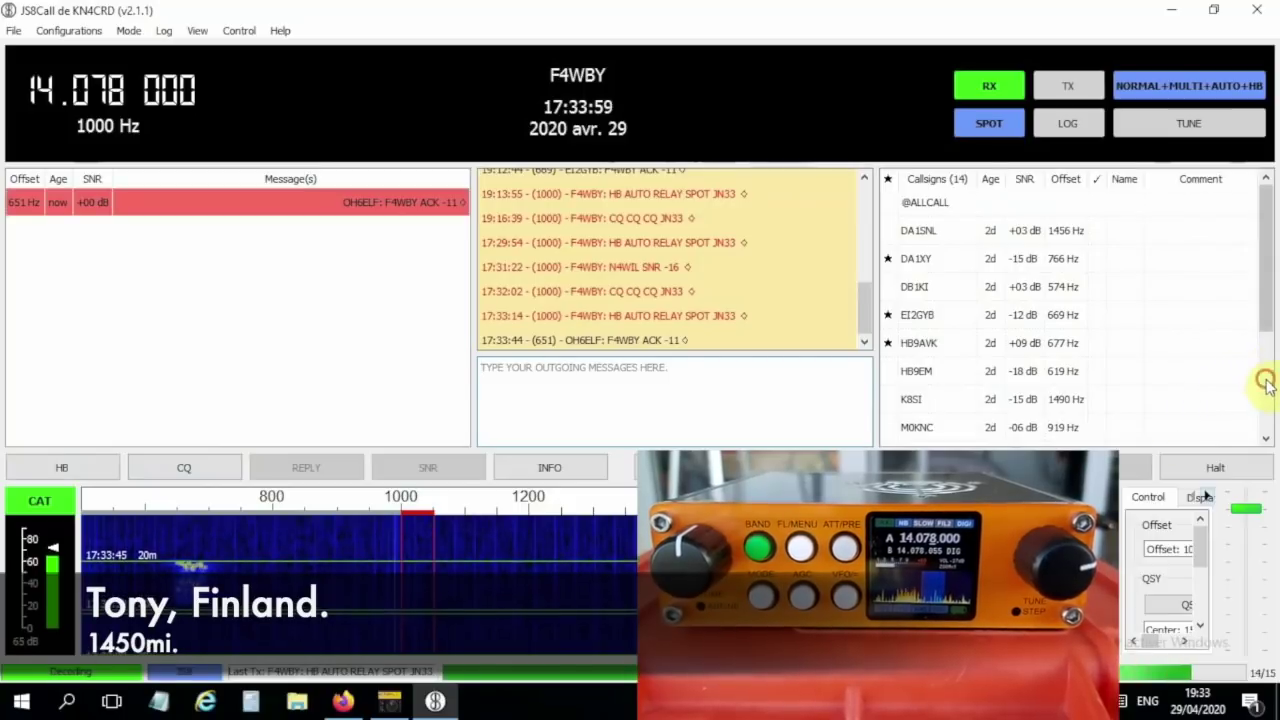
scroll(1266, 366, "down", 2)
left_click(1260, 284)
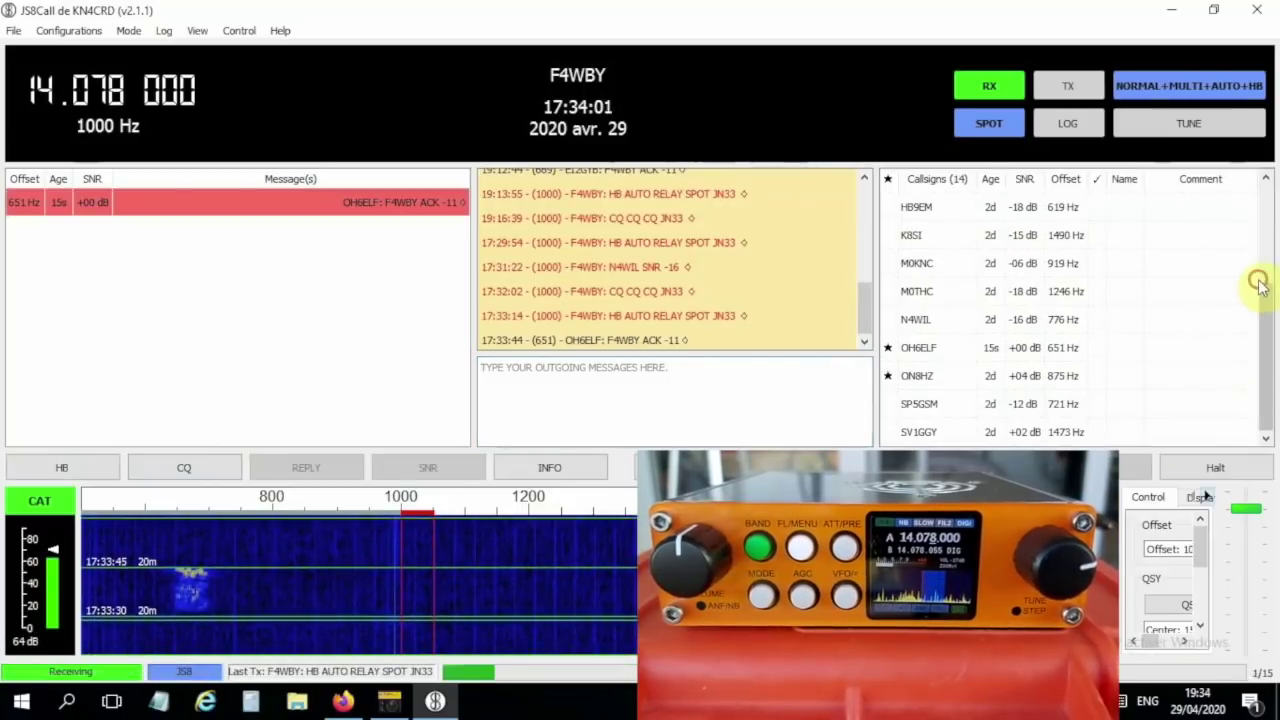
mouse_move(1267, 292)
left_mouse_down()
mouse_move(1275, 214)
mouse_move(1275, 282)
left_mouse_up()
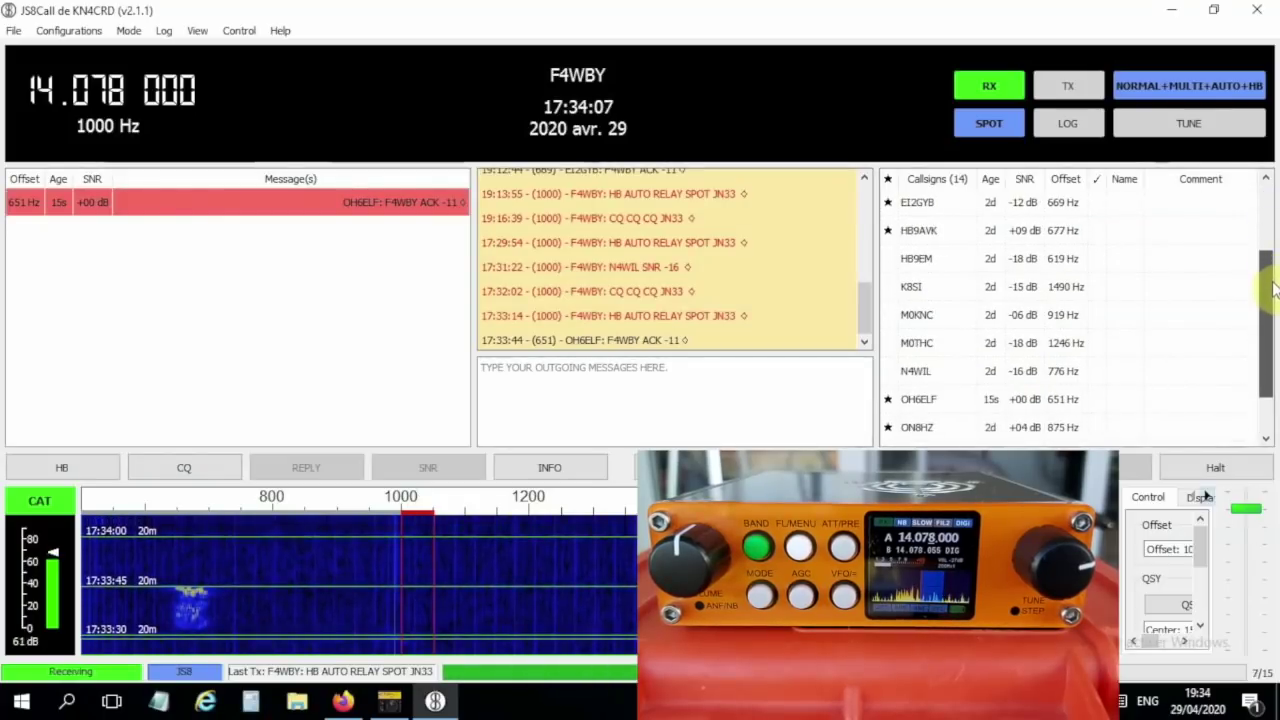
double_click(929, 405)
right_click(929, 405)
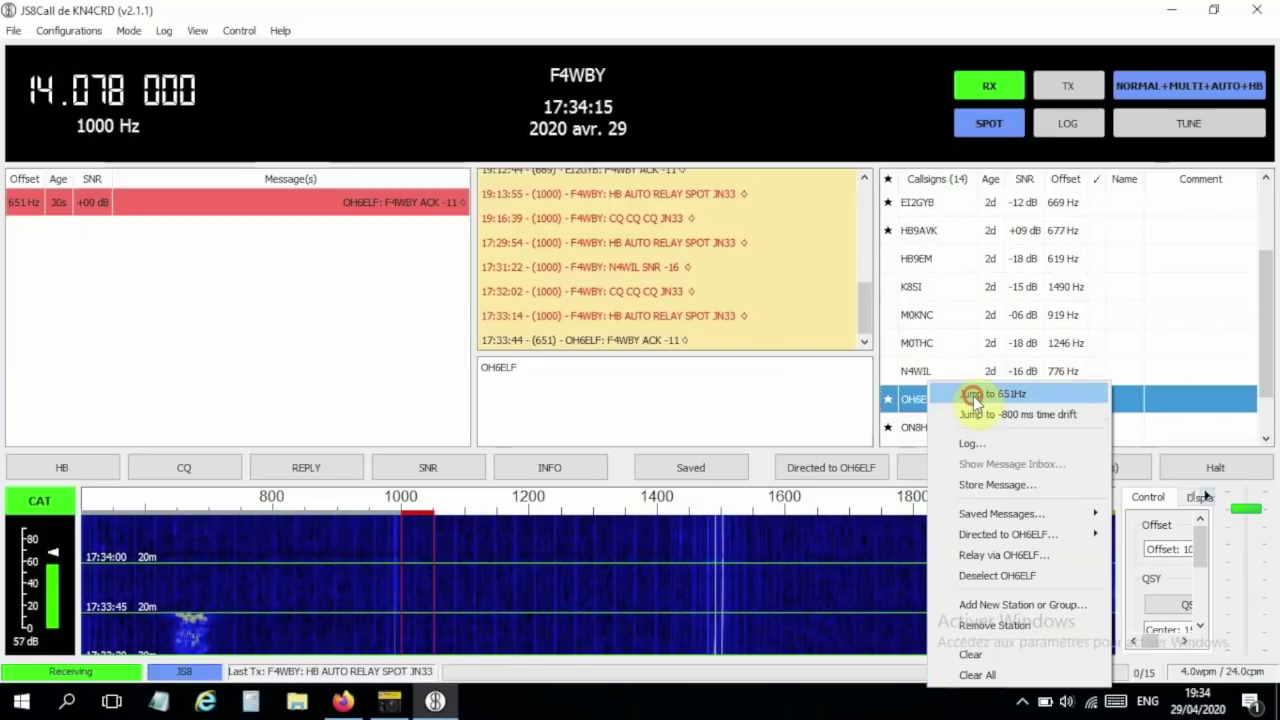
left_click(962, 395)
right_click(962, 400)
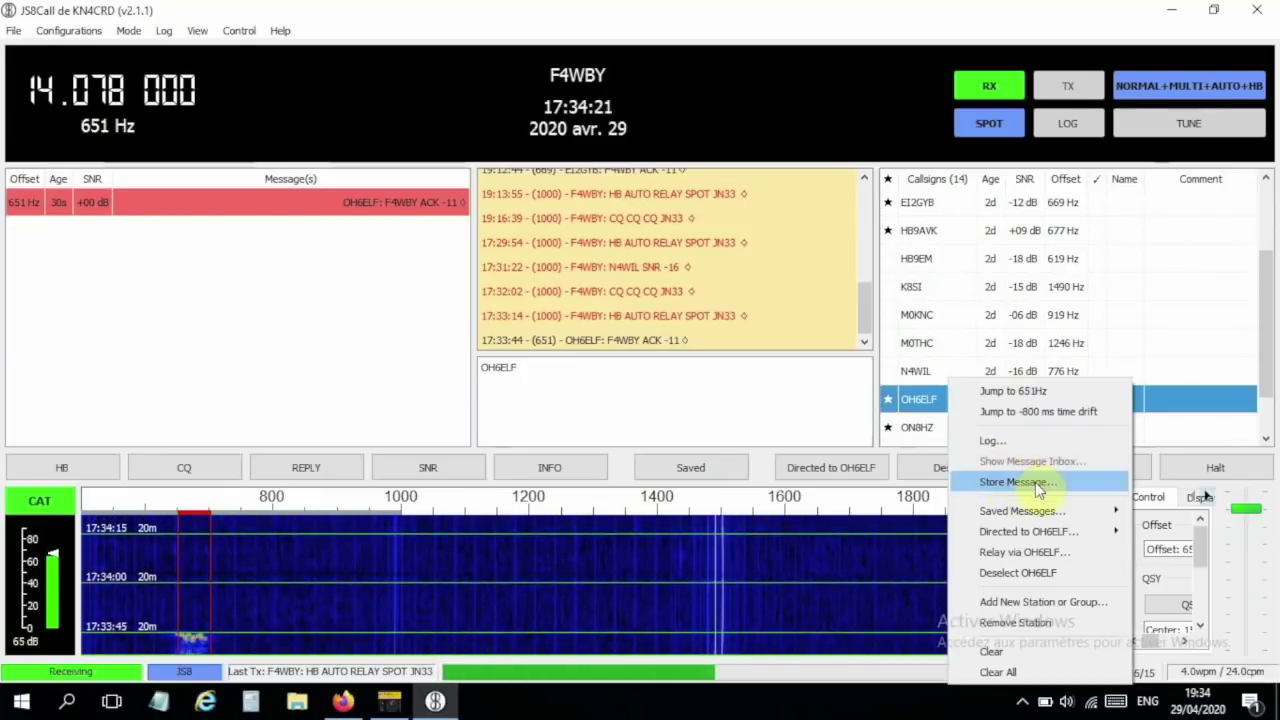
mouse_move(1041, 516)
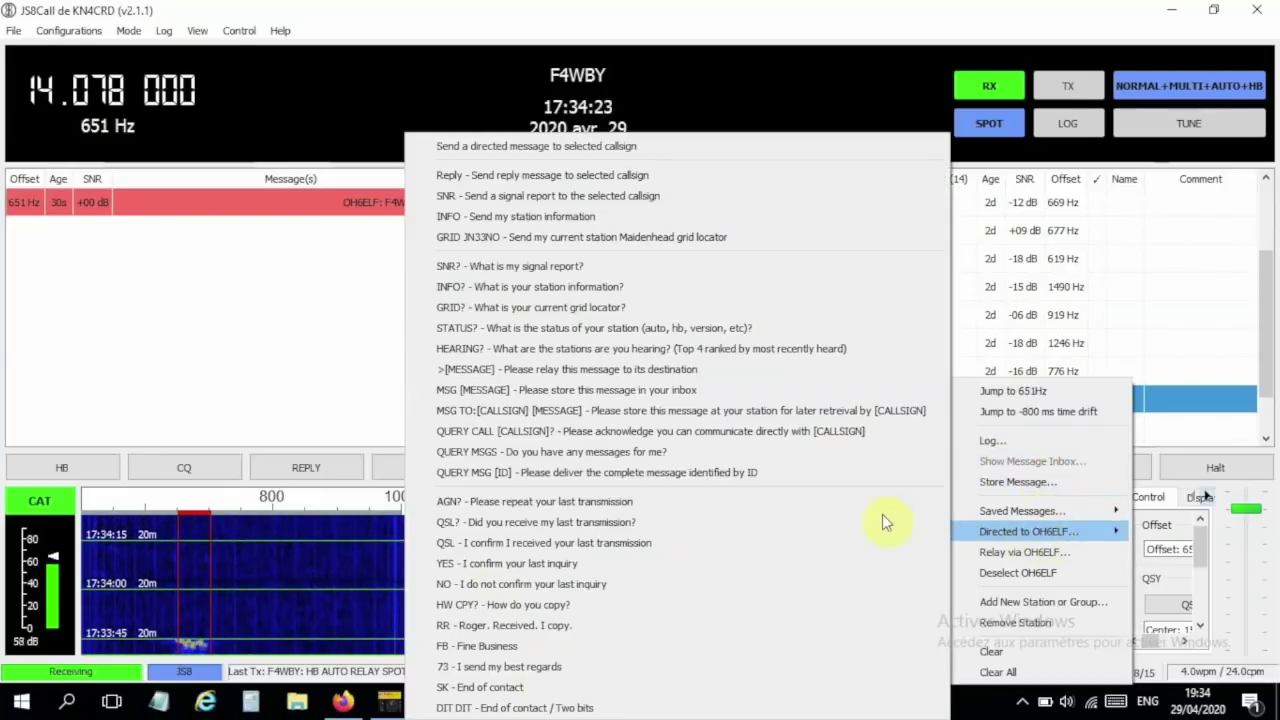
left_click(620, 150)
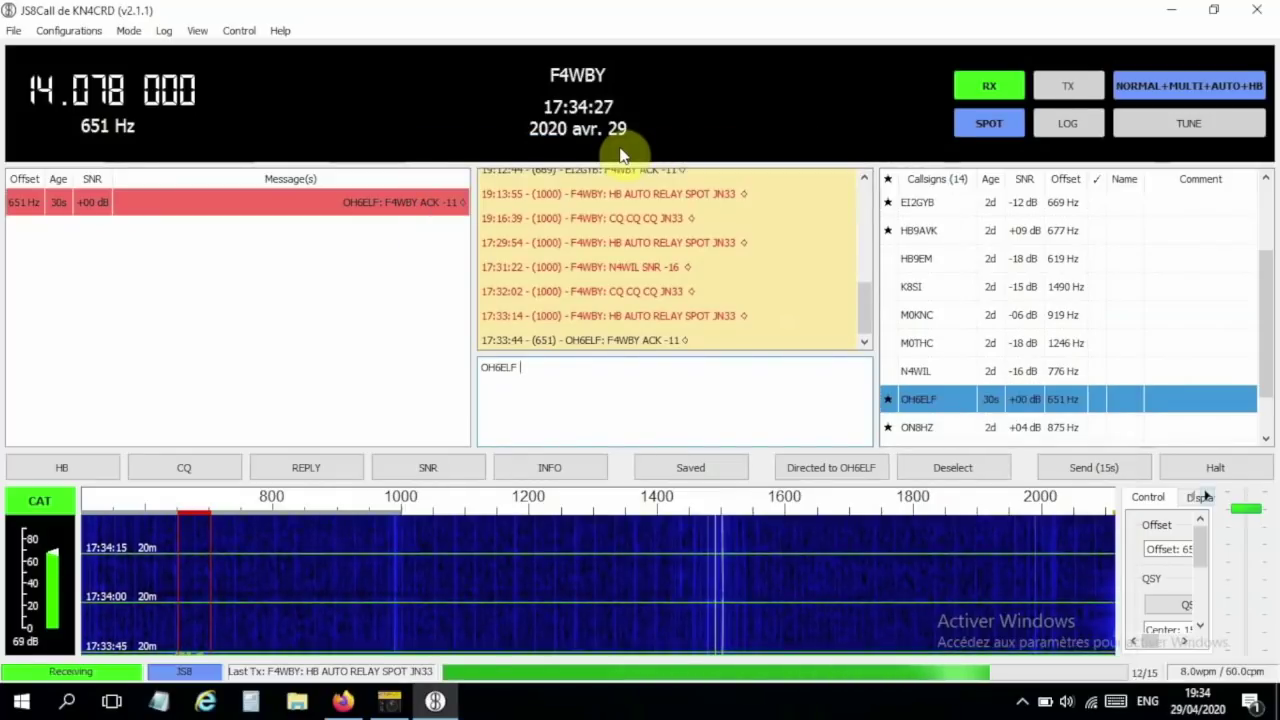
type("T")
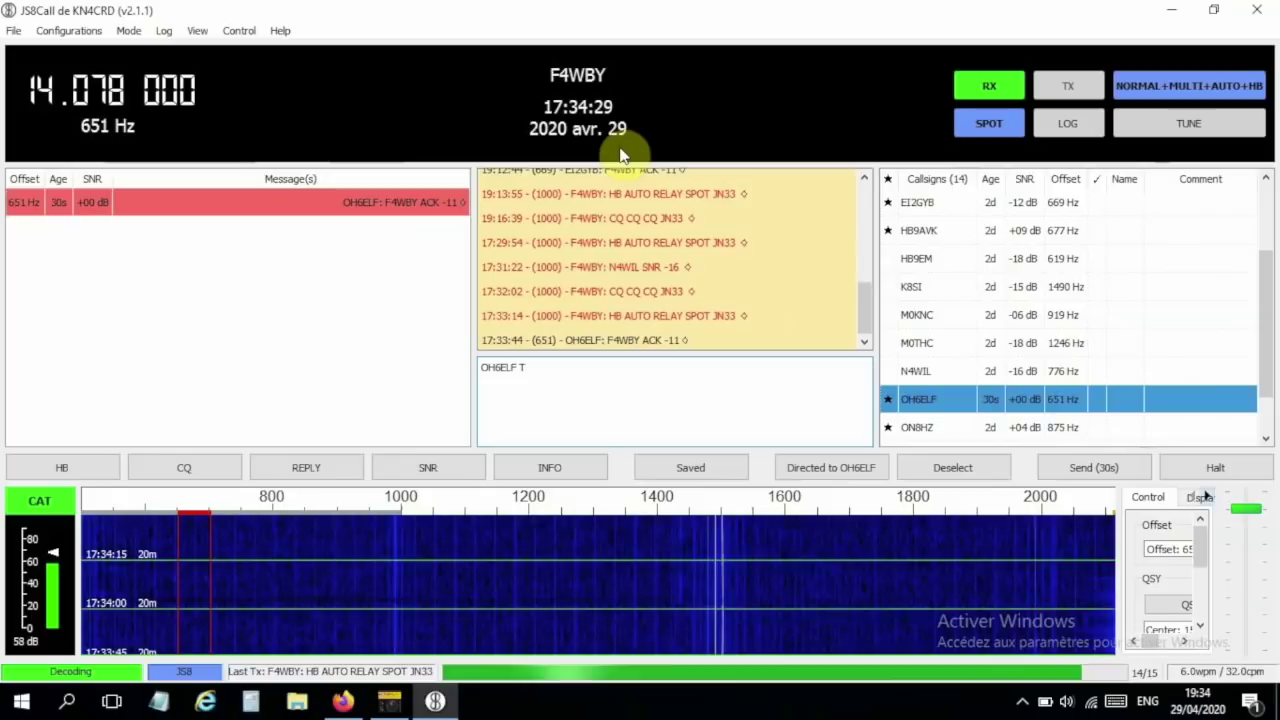
type("H")
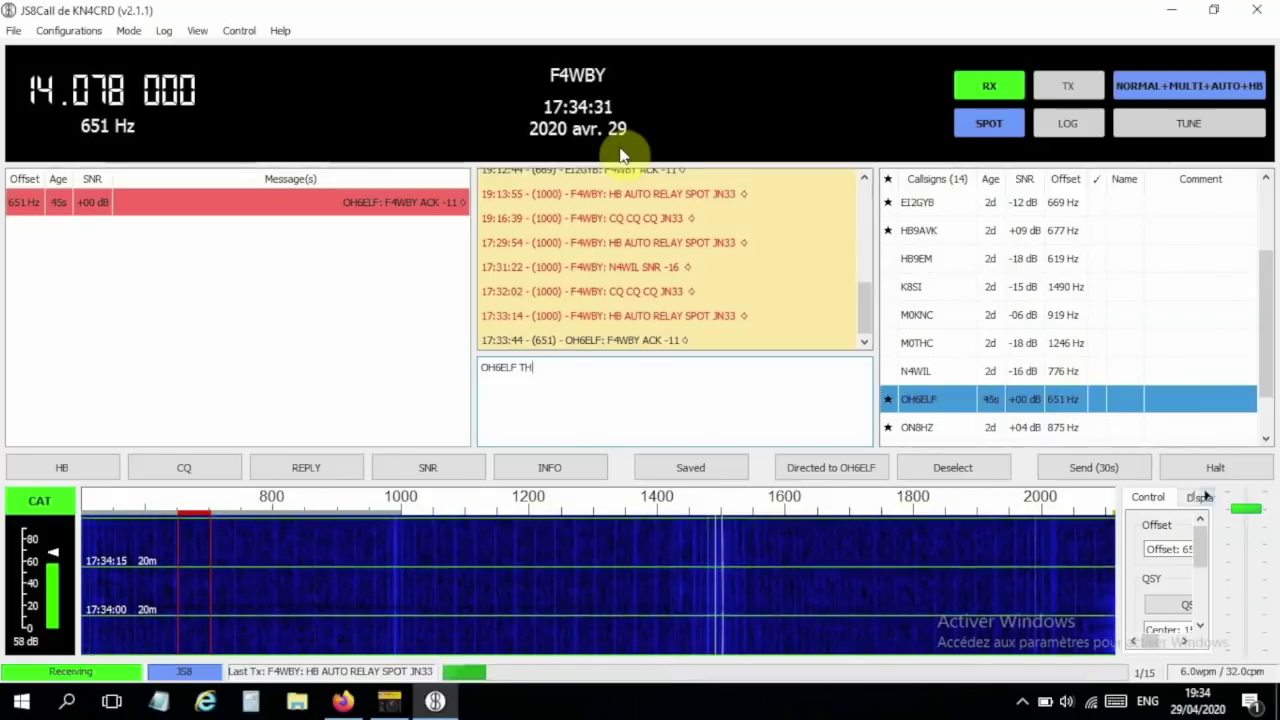
type("ANKS UR")
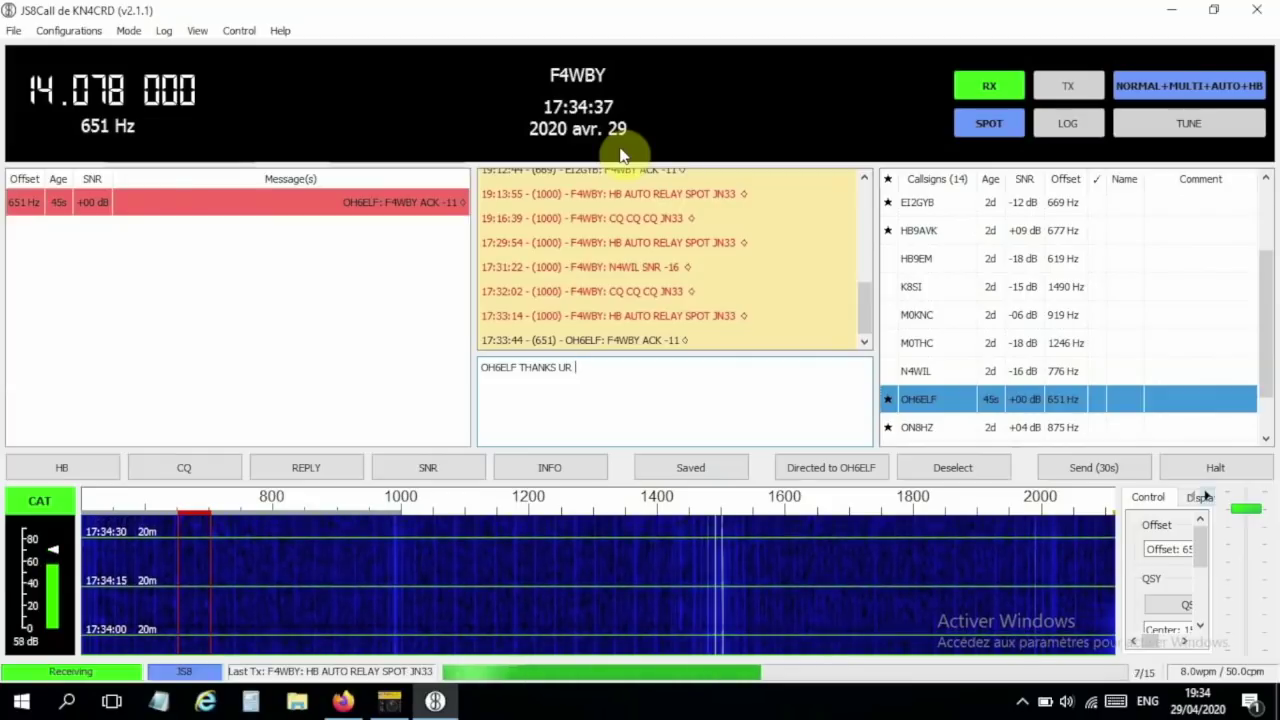
type("+00")
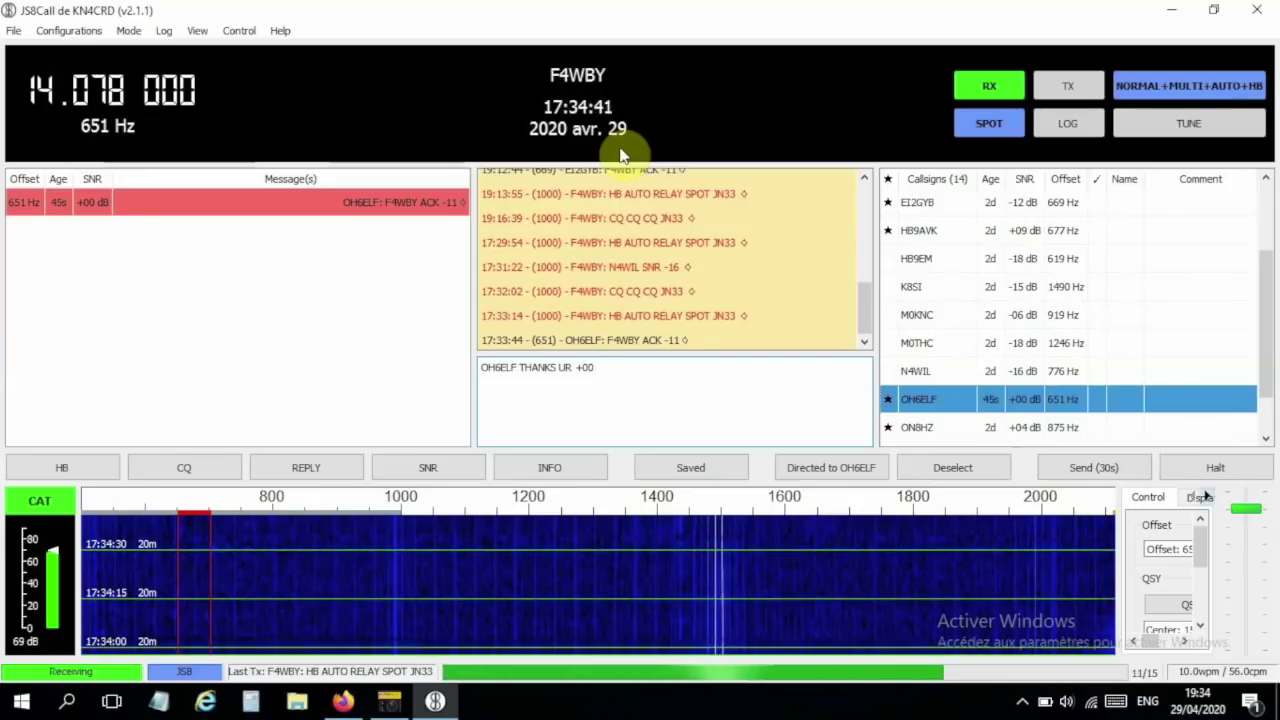
key("Return")
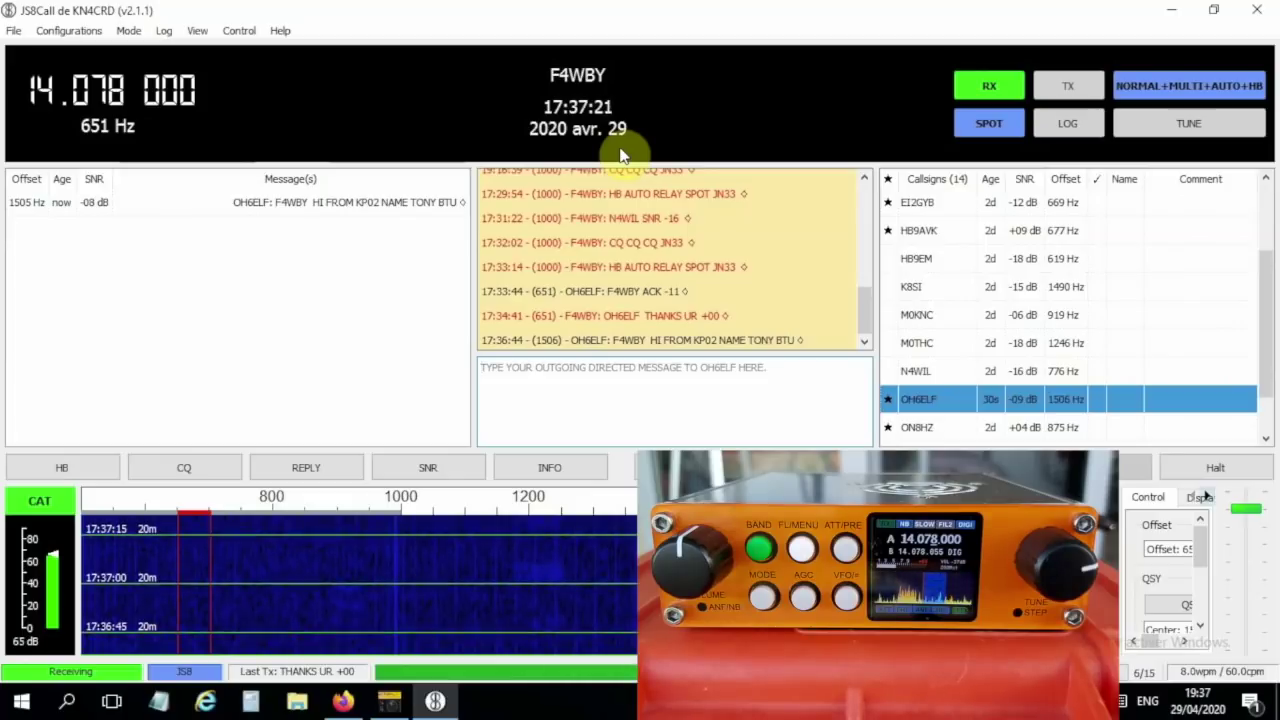
type("FB")
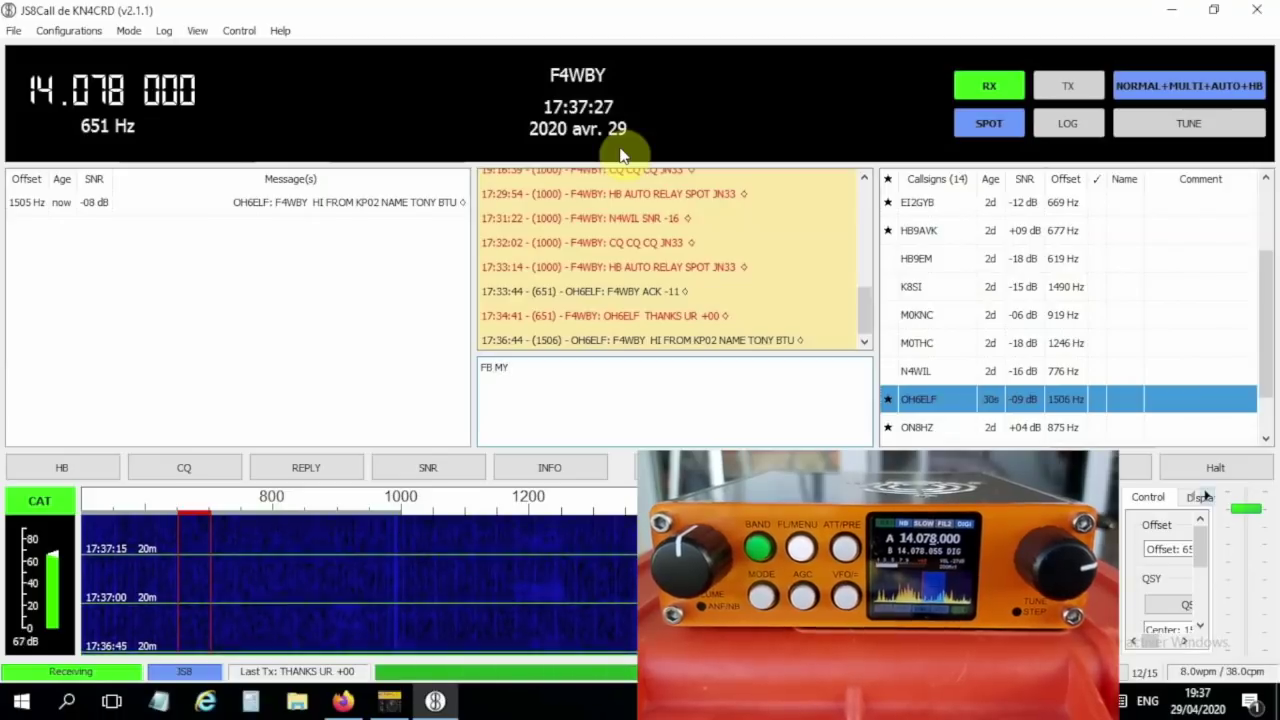
type("MY ")
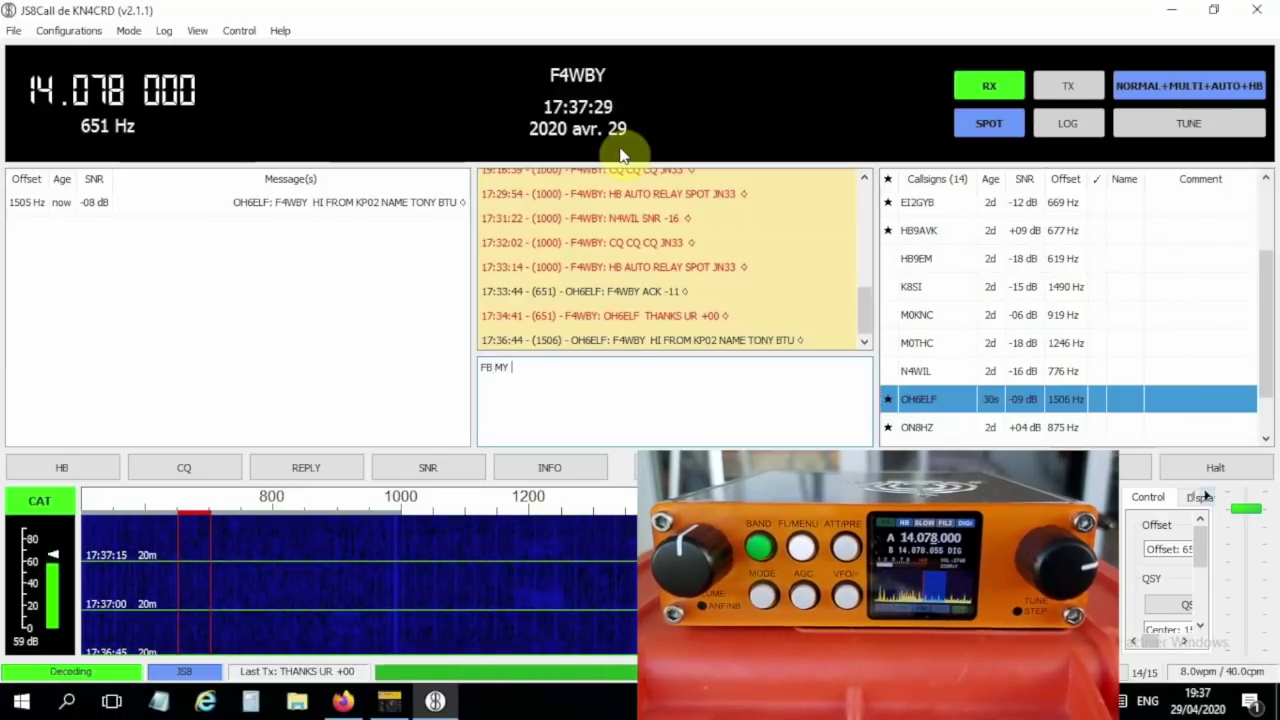
type("NAME")
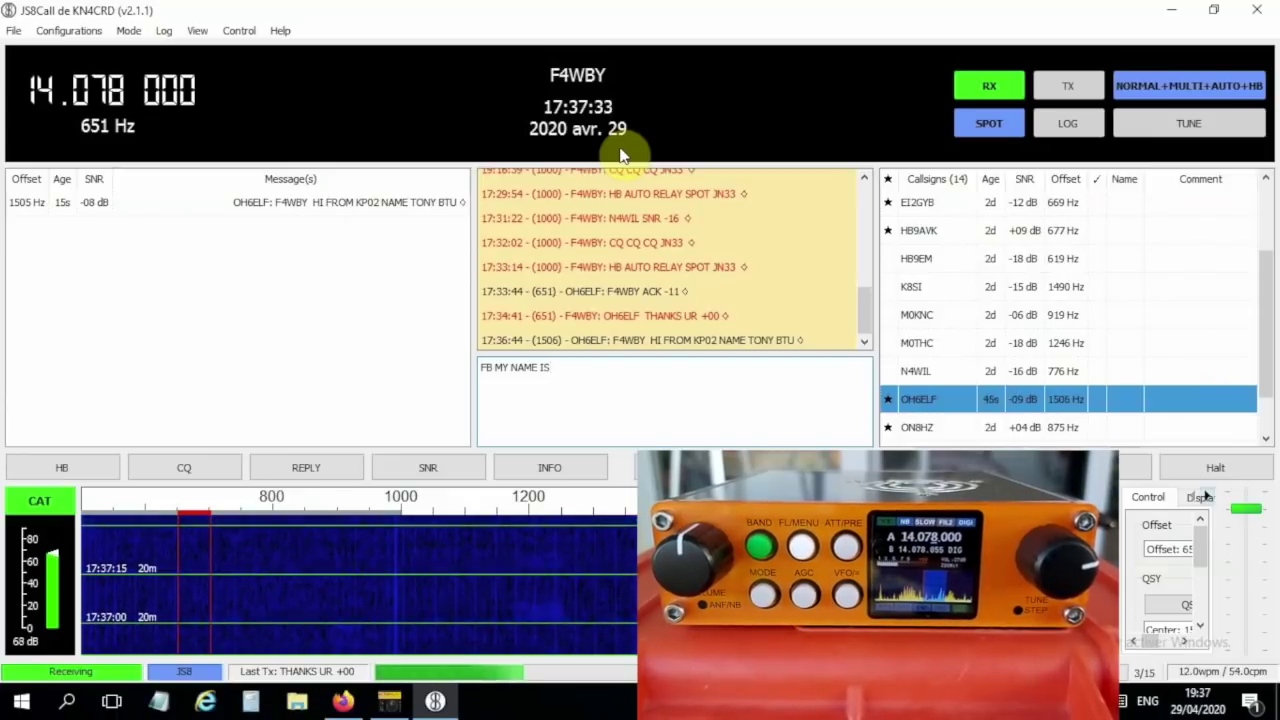
type(" IS")
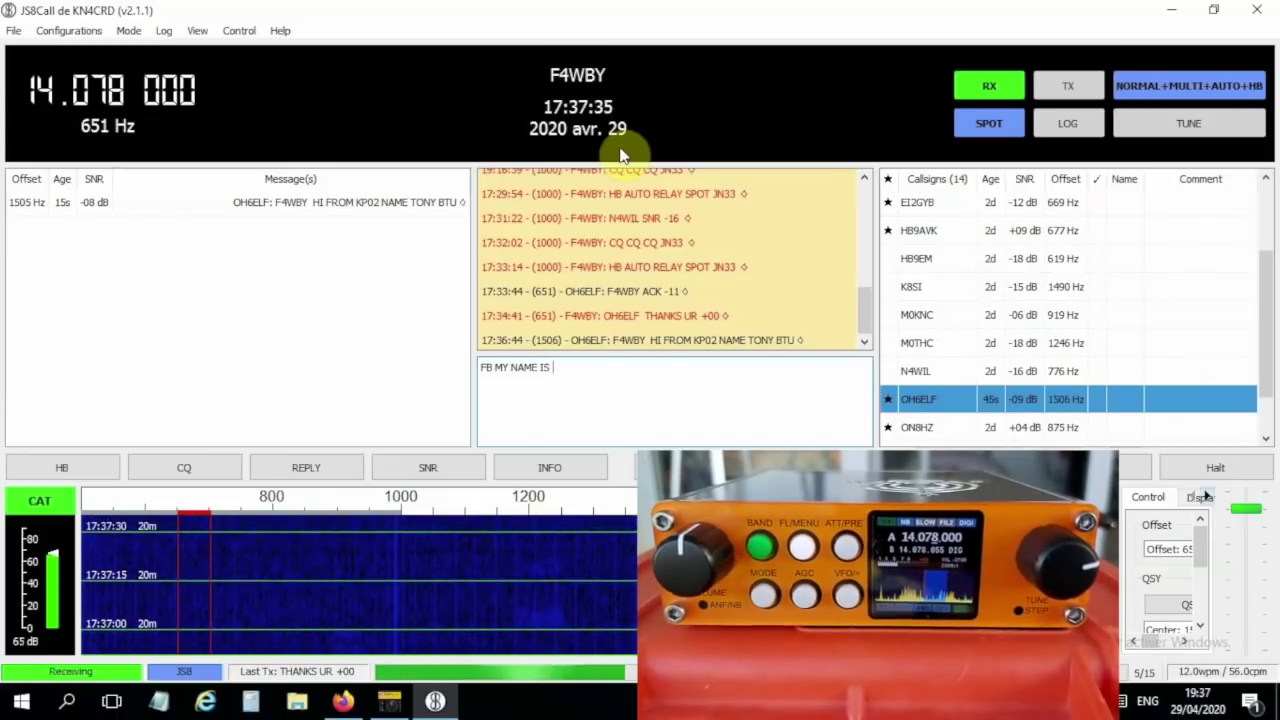
type(" GIL QTH")
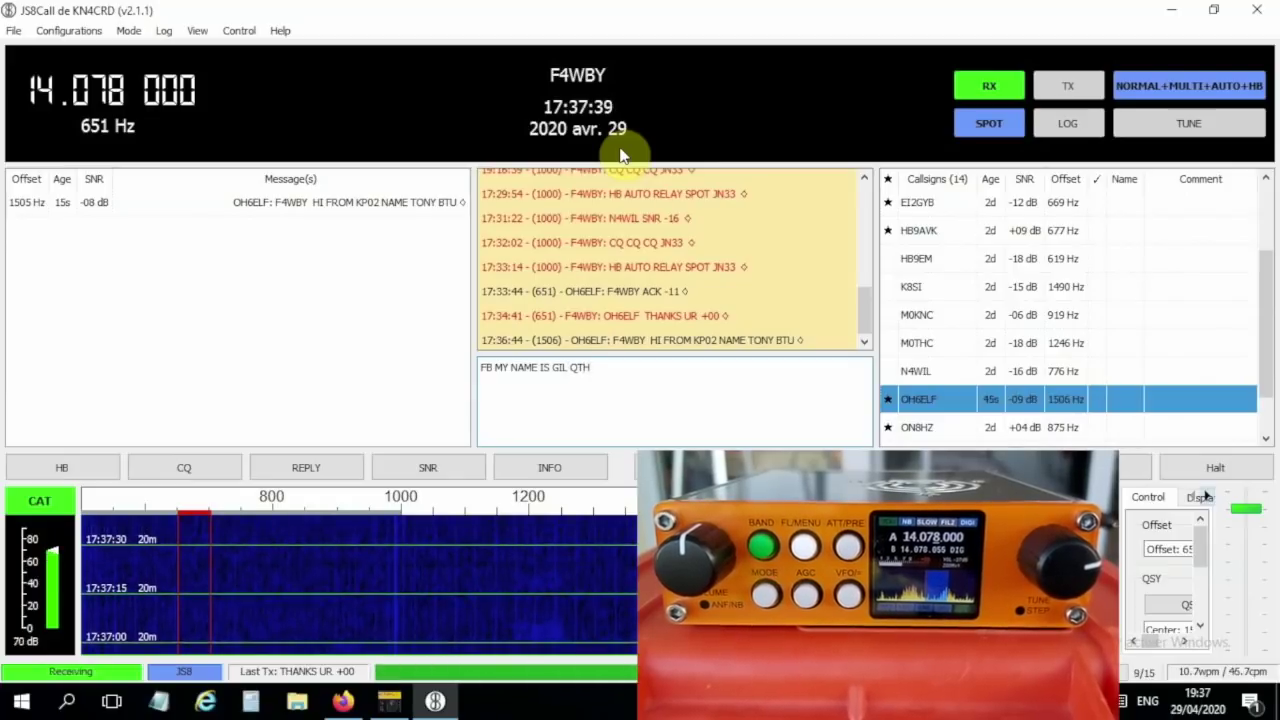
type(" AN")
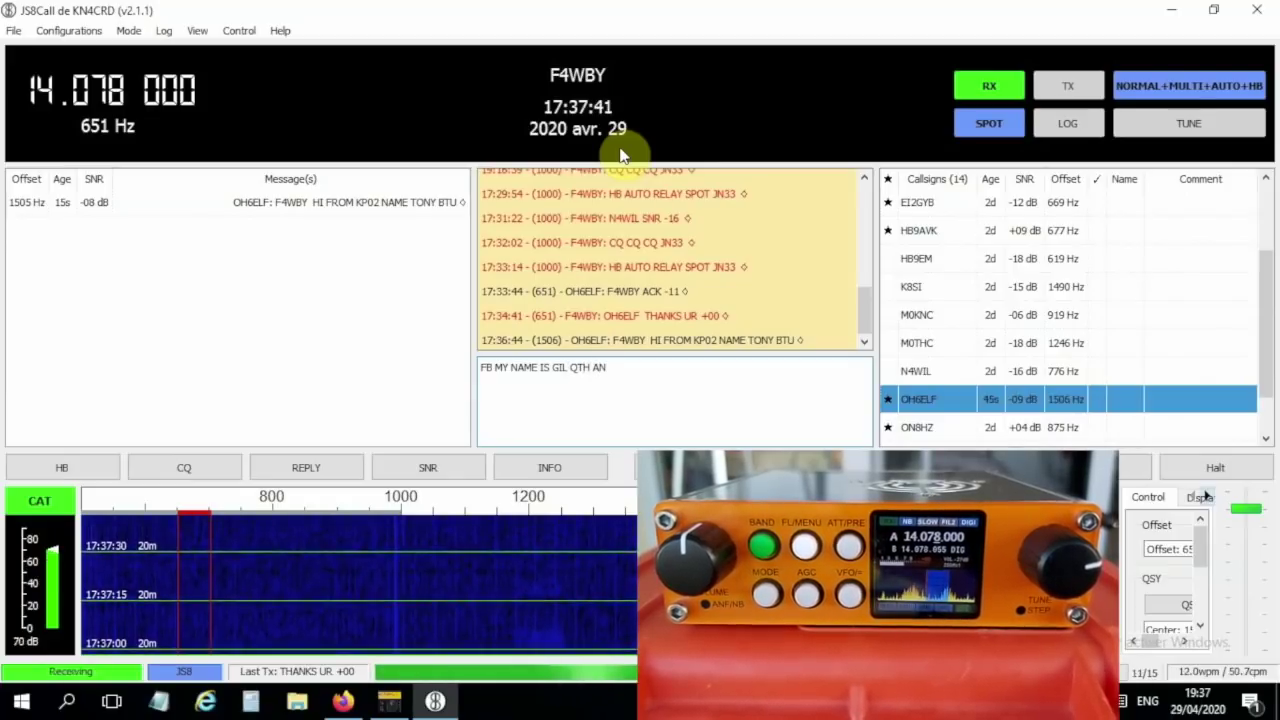
type("TIBES")
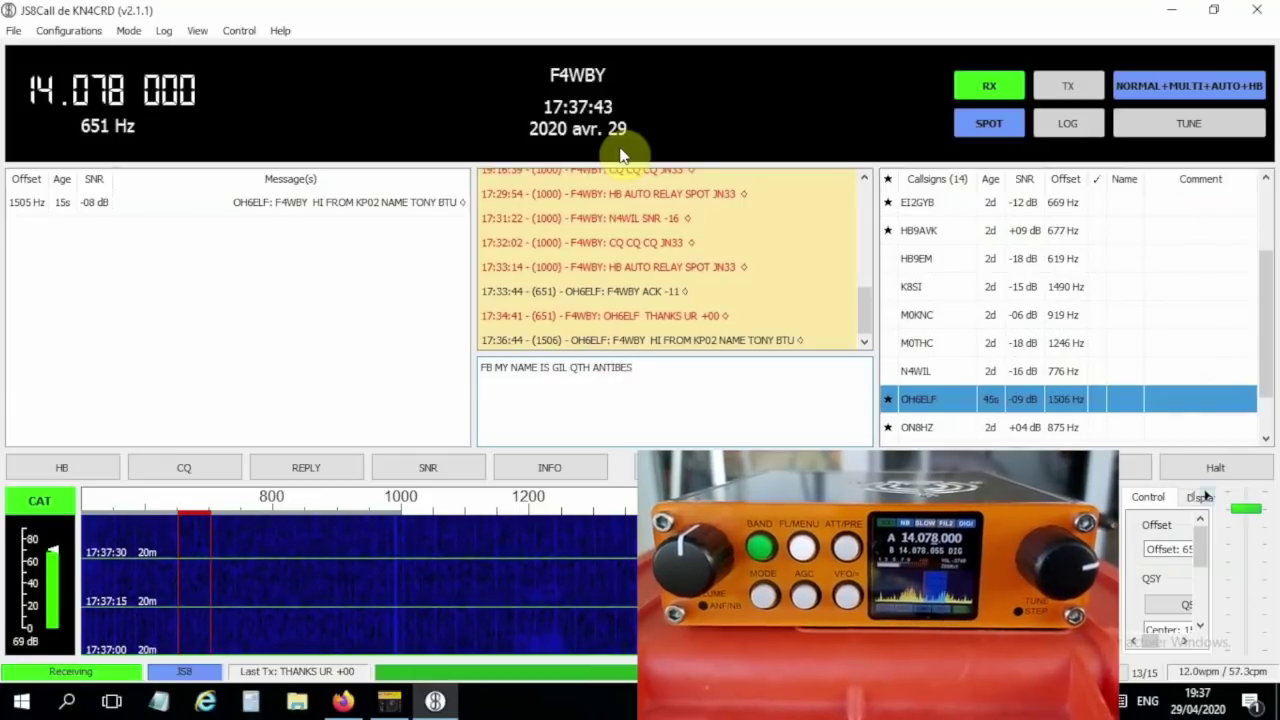
type(" KN")
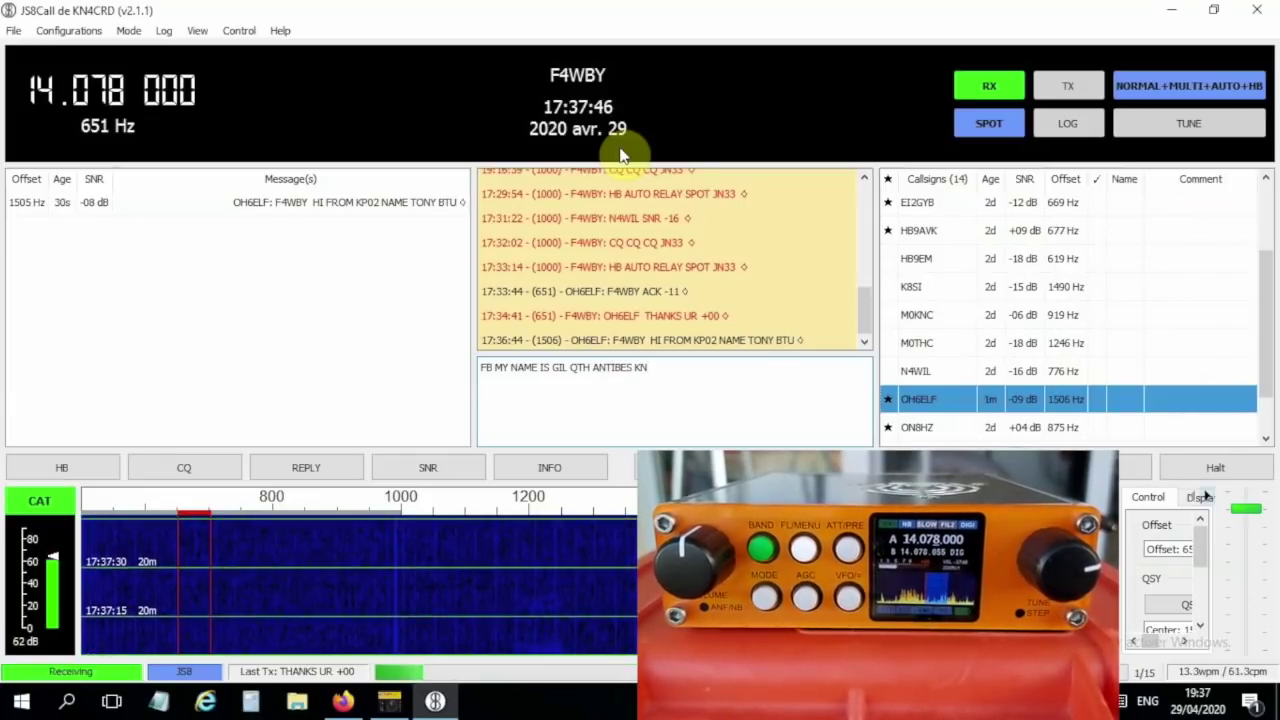
key("Return")
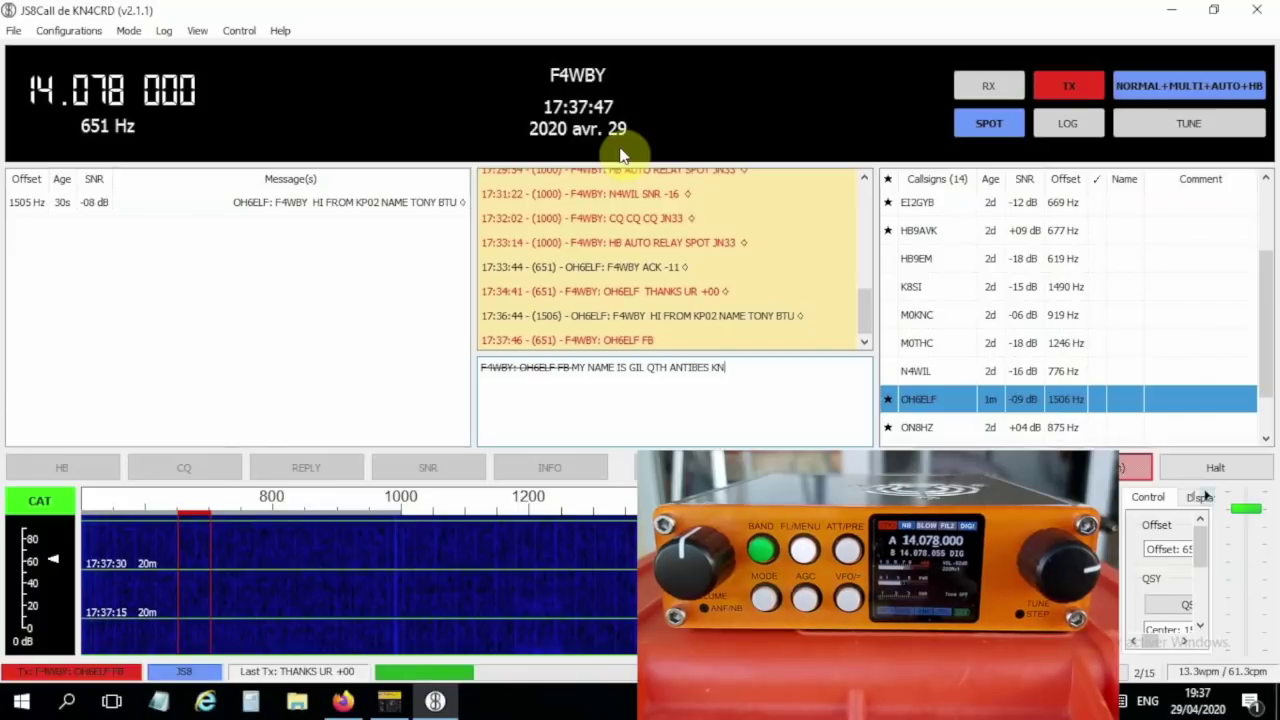